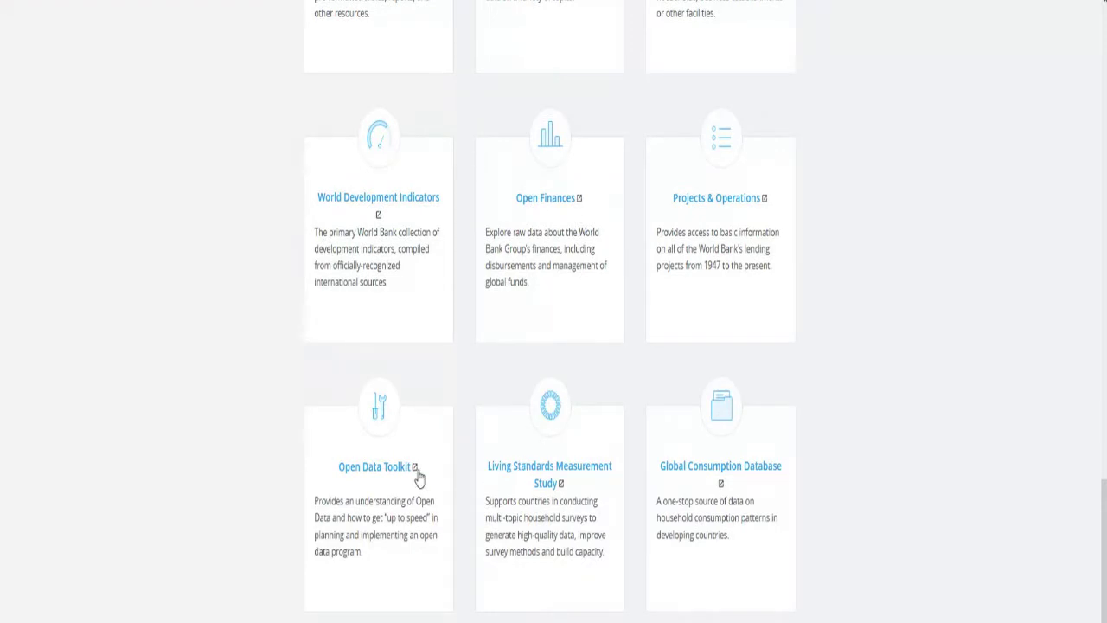
Open the DataBank tool from the More Resources section.
scroll(389, 212, "up", 3)
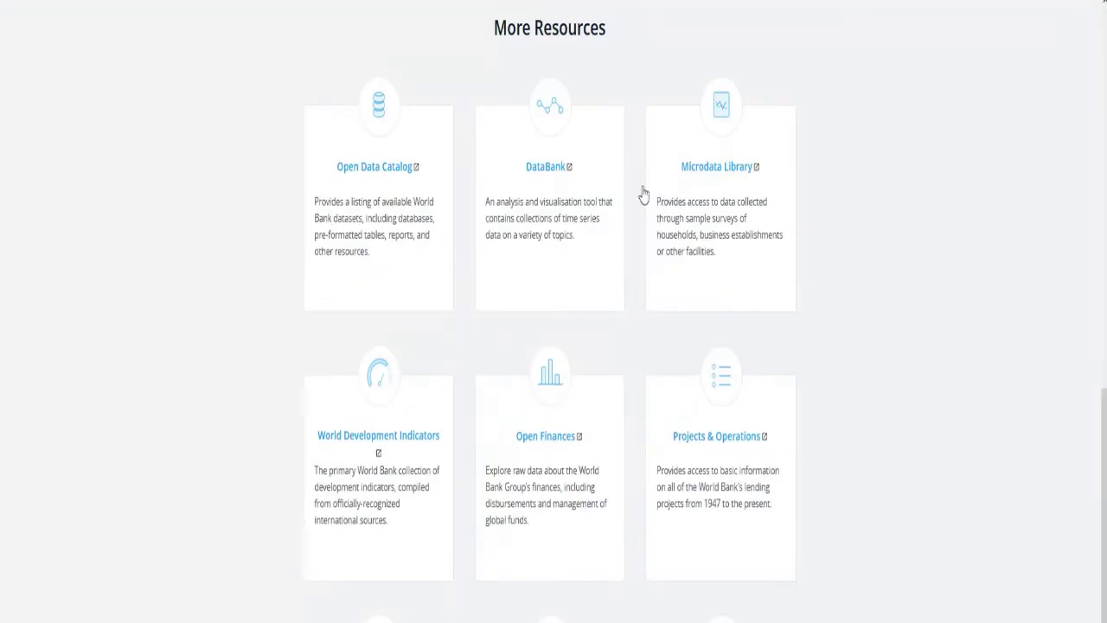
left_click(548, 168)
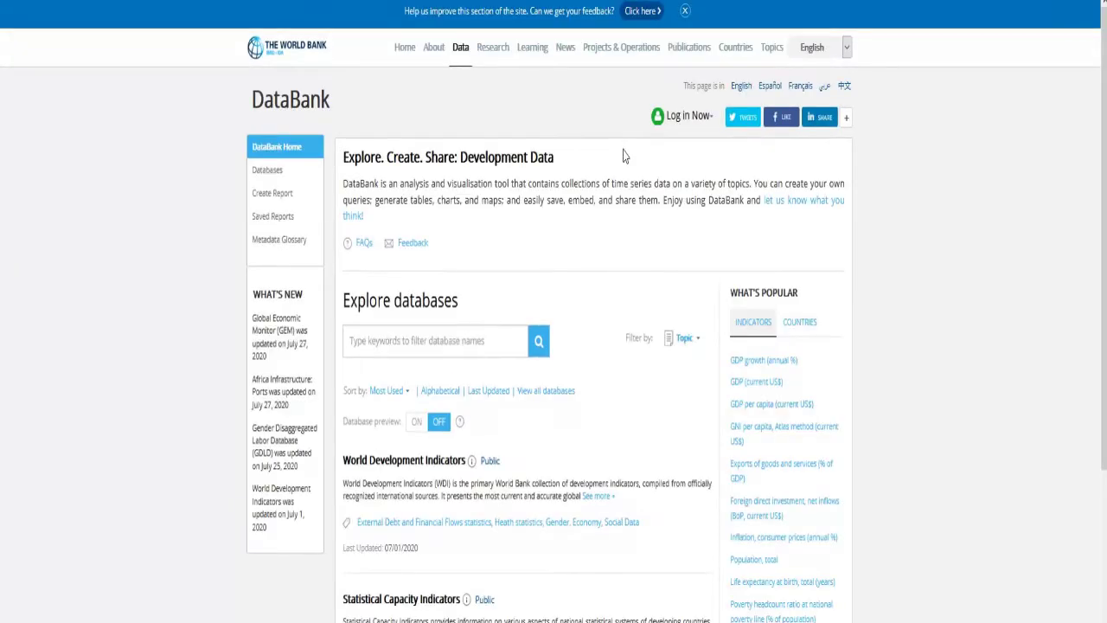
Filter the databases by 'pop' and open Health Nutrition and Population Statistics.
left_click(374, 343)
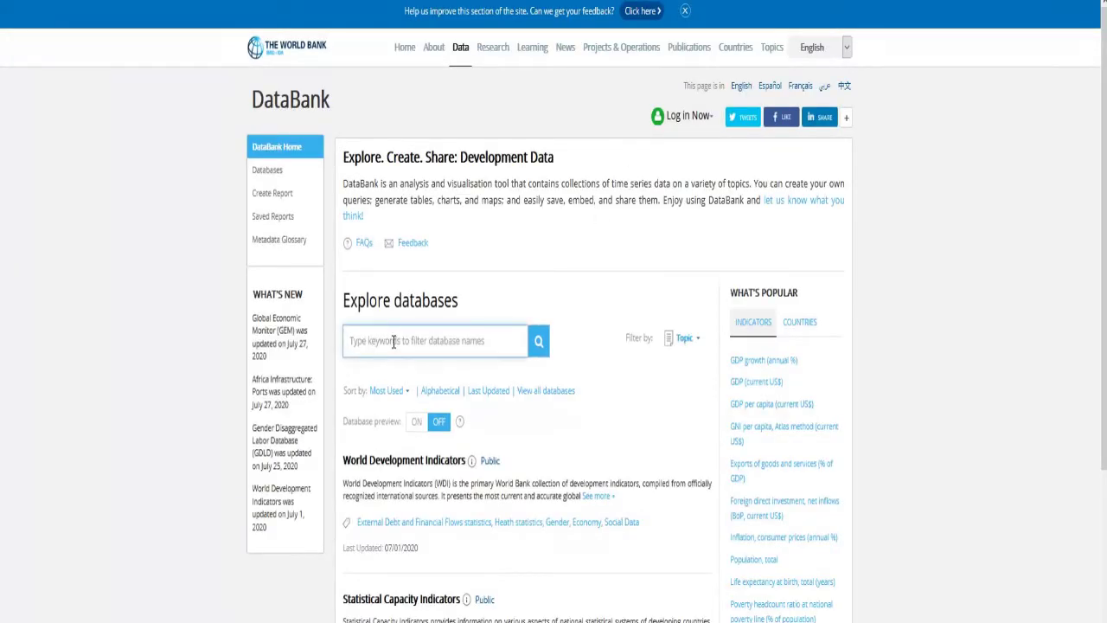
type("population")
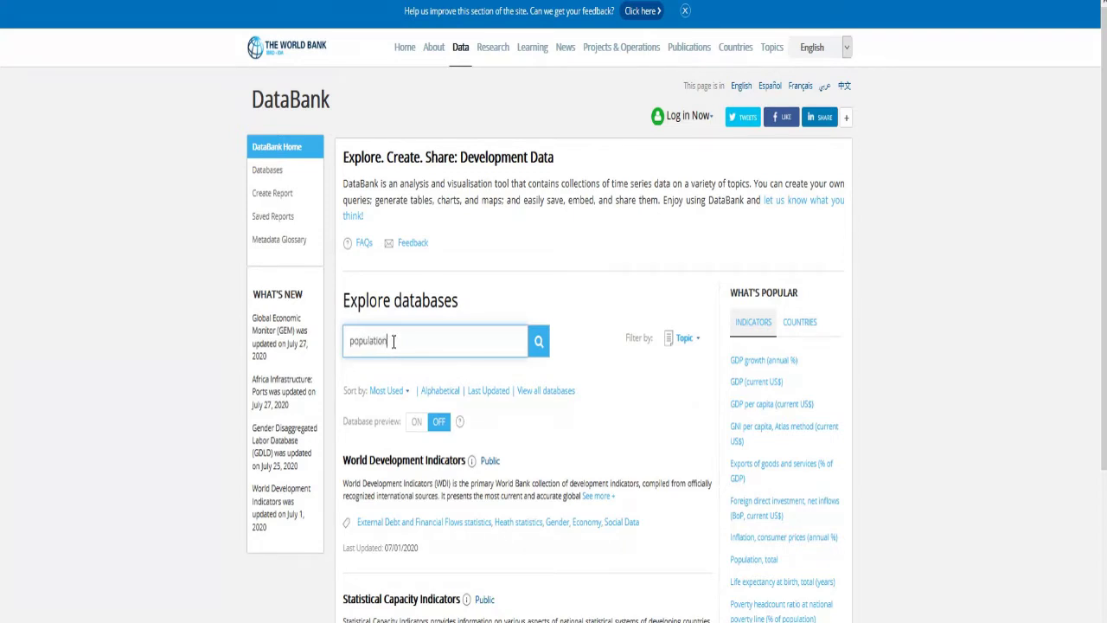
key("Return")
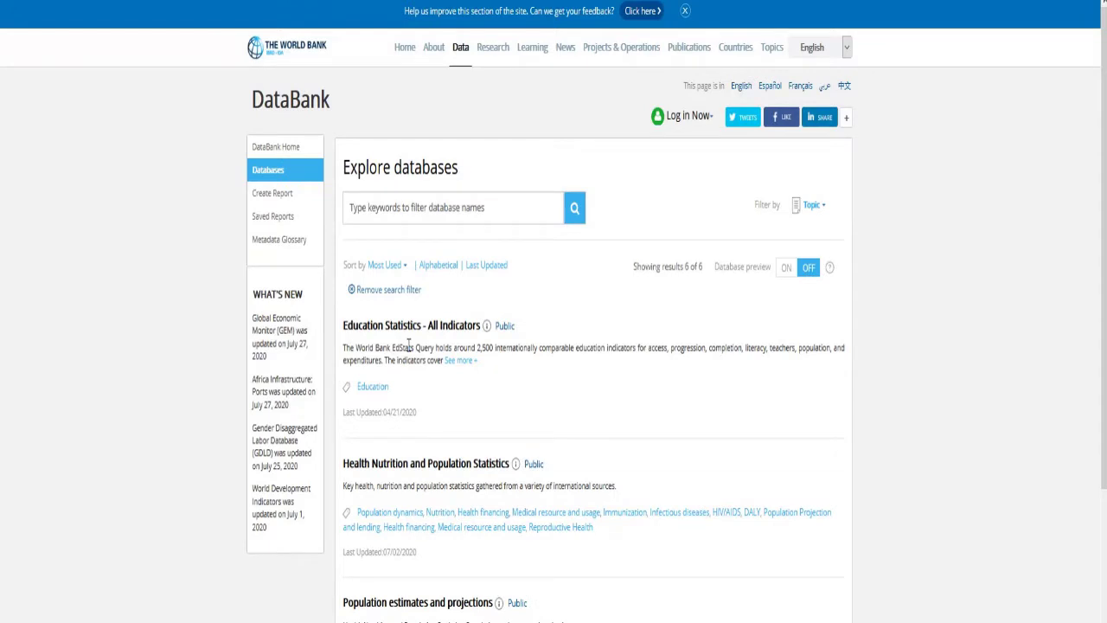
scroll(409, 348, "down", 2)
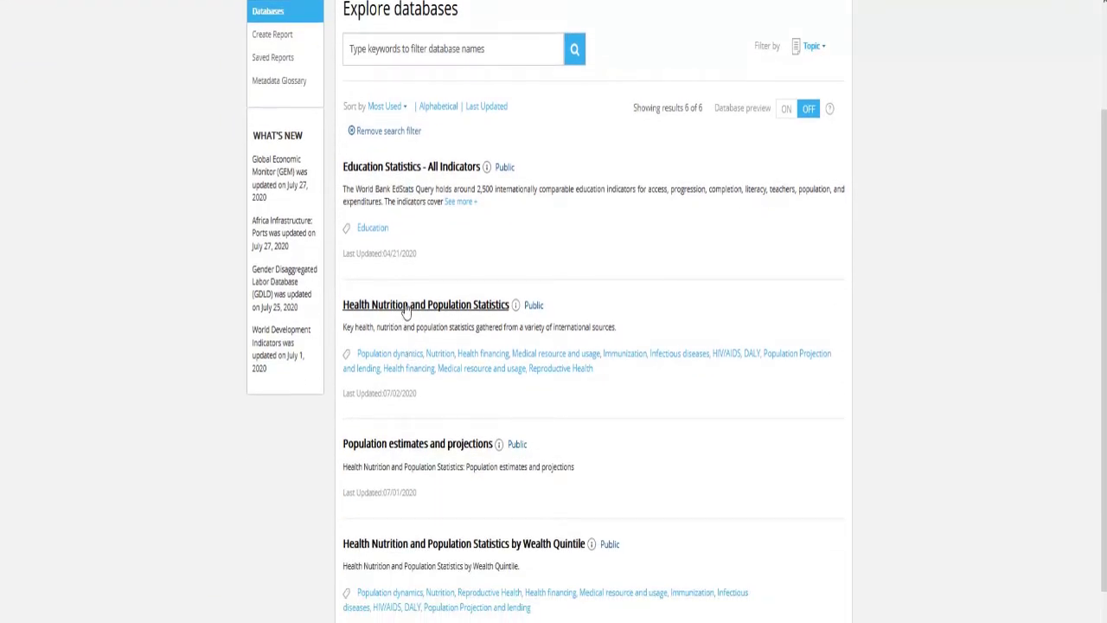
left_click(407, 308)
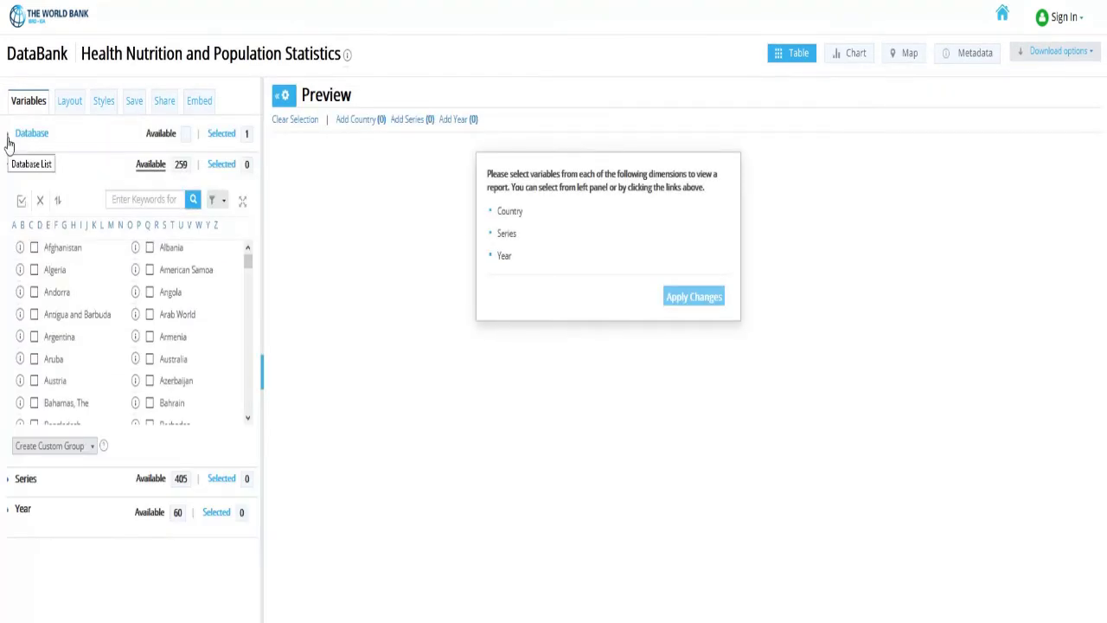
Expand the Country list and tick Algeria, Andorra, Argentina, Austria and Australia.
left_click(8, 138)
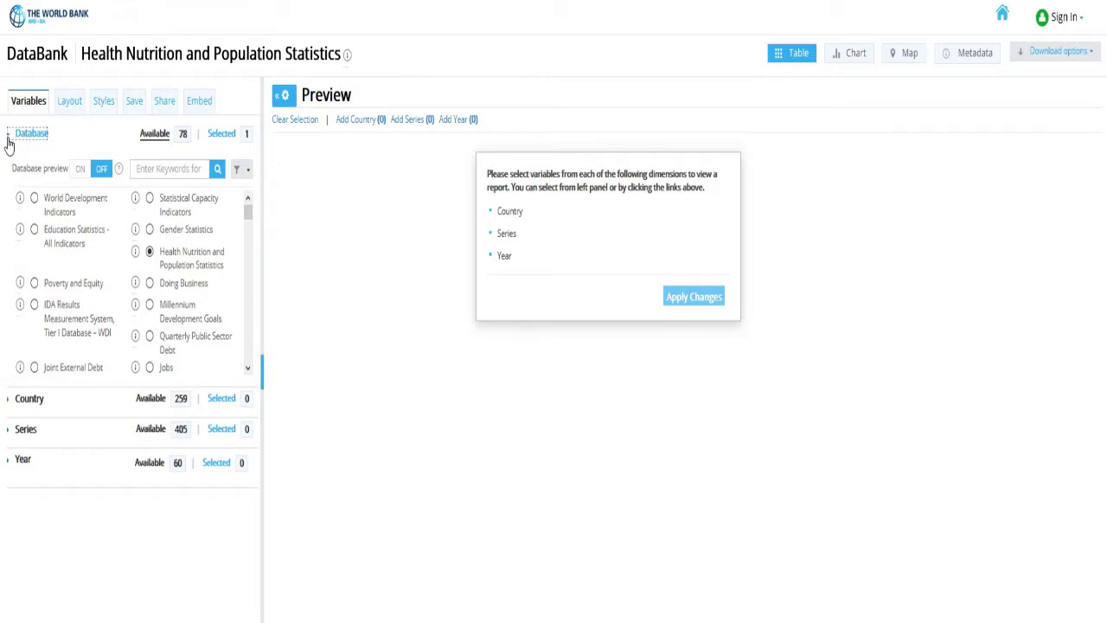
left_click(9, 138)
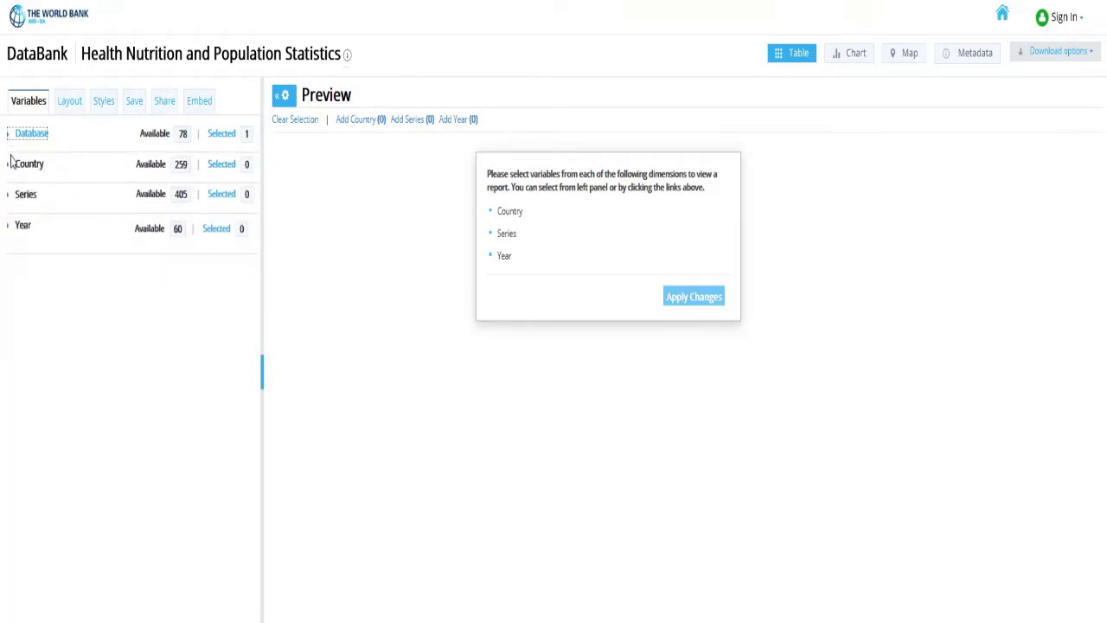
left_click(10, 166)
left_click(34, 269)
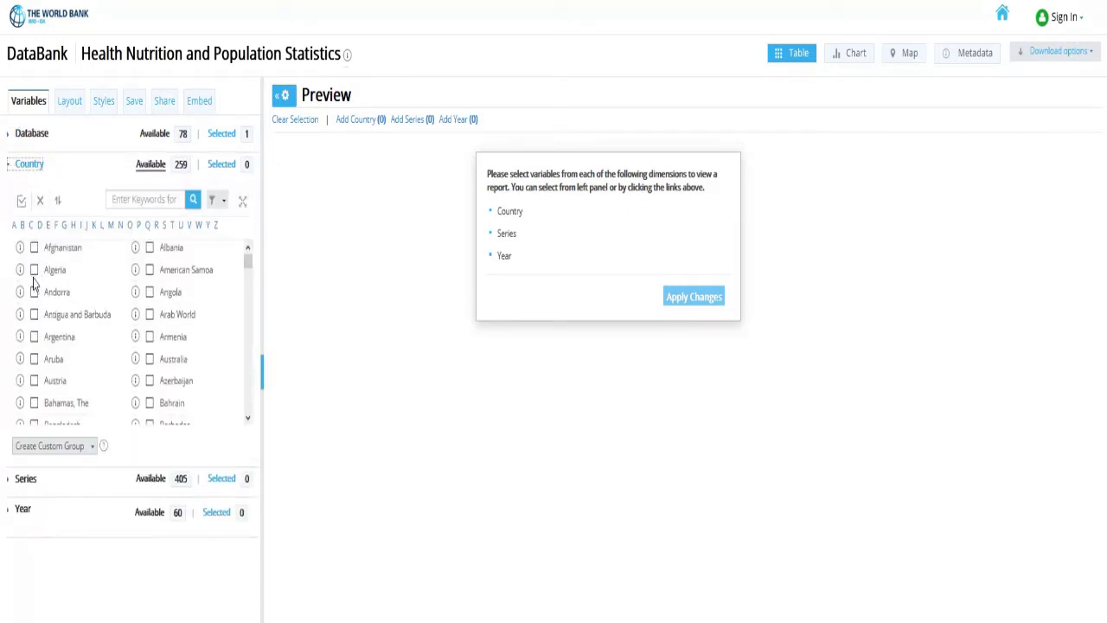
left_click(35, 294)
left_click(35, 337)
left_click(35, 380)
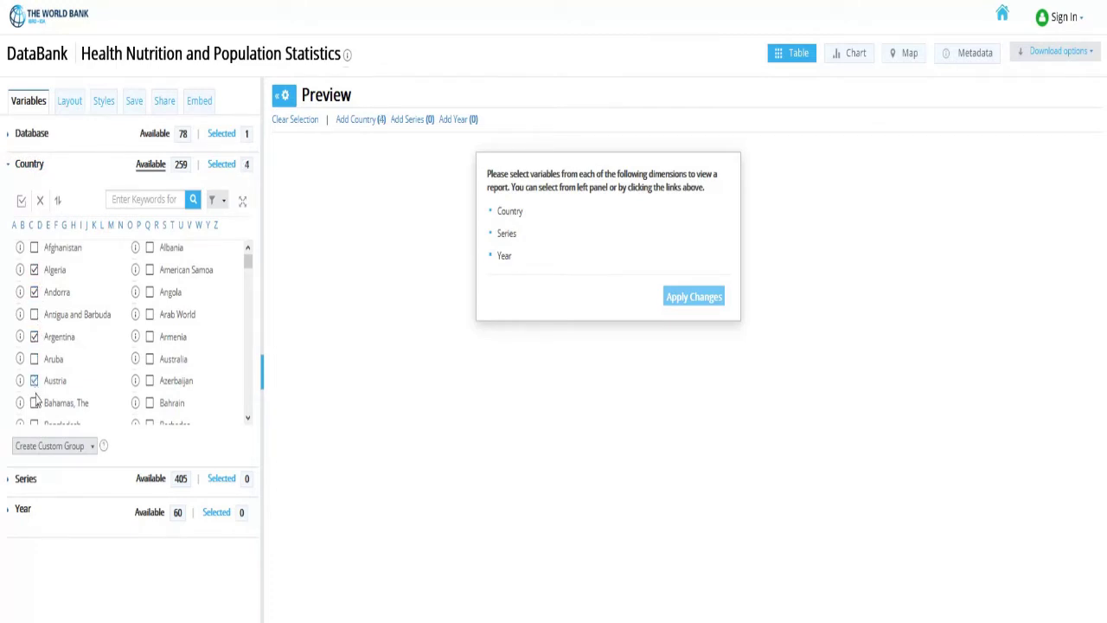
left_click(150, 359)
Tick Brunei Darussalam, Bulgaria and Botswana, then expand the Series list.
scroll(150, 294, "down", 3)
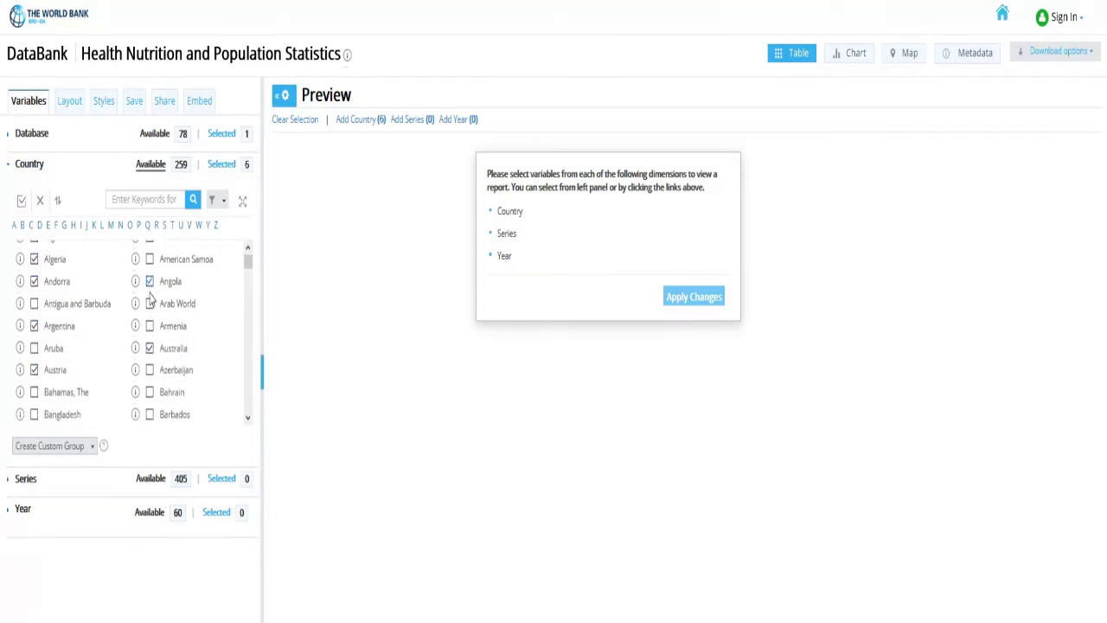
left_click(149, 359)
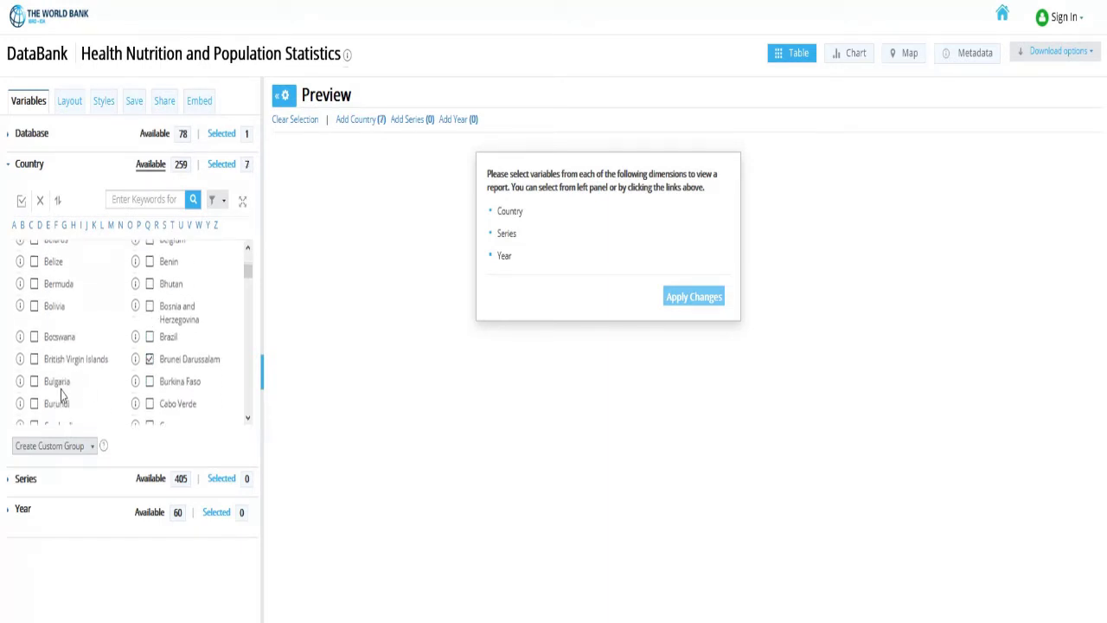
left_click(34, 382)
left_click(35, 336)
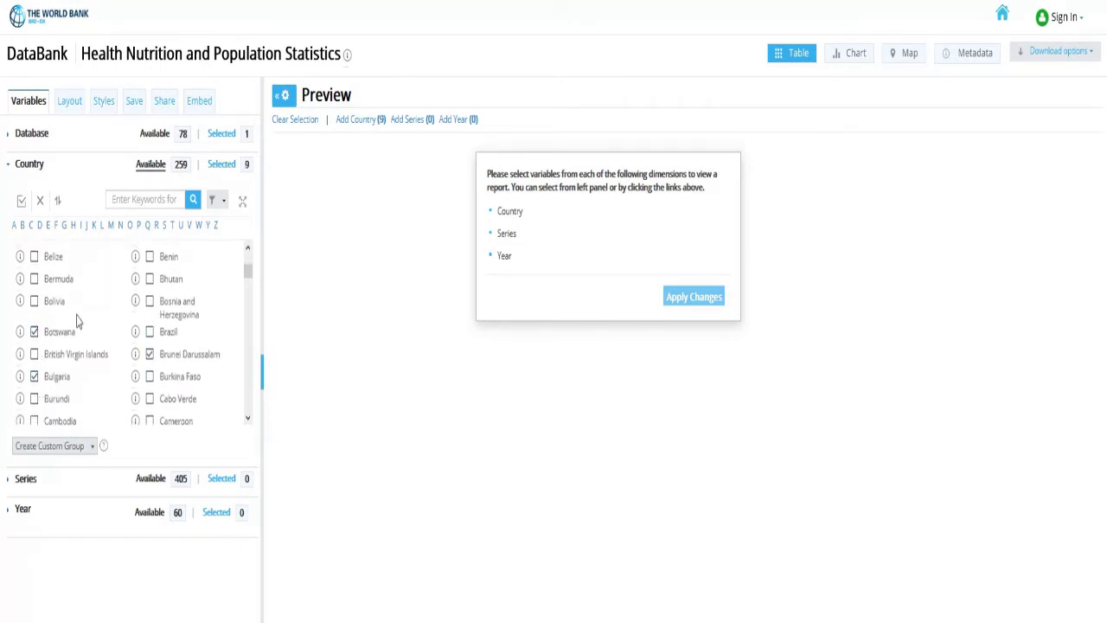
scroll(74, 329, "down", 1)
left_click(25, 478)
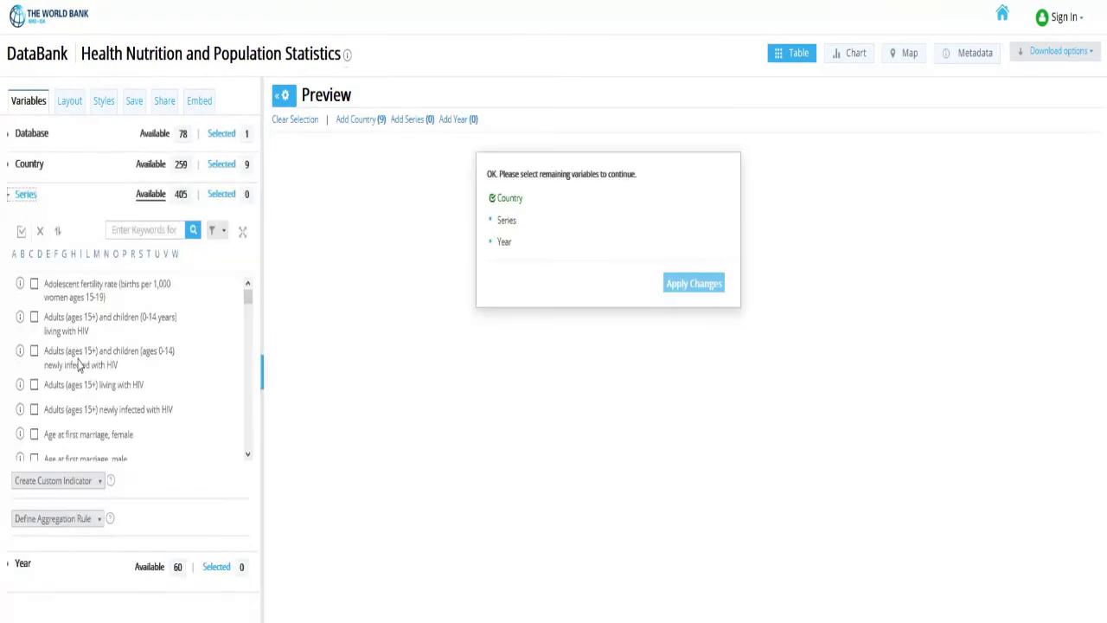
Add the Population, total and Population, male series to the report.
scroll(128, 355, "down", 10)
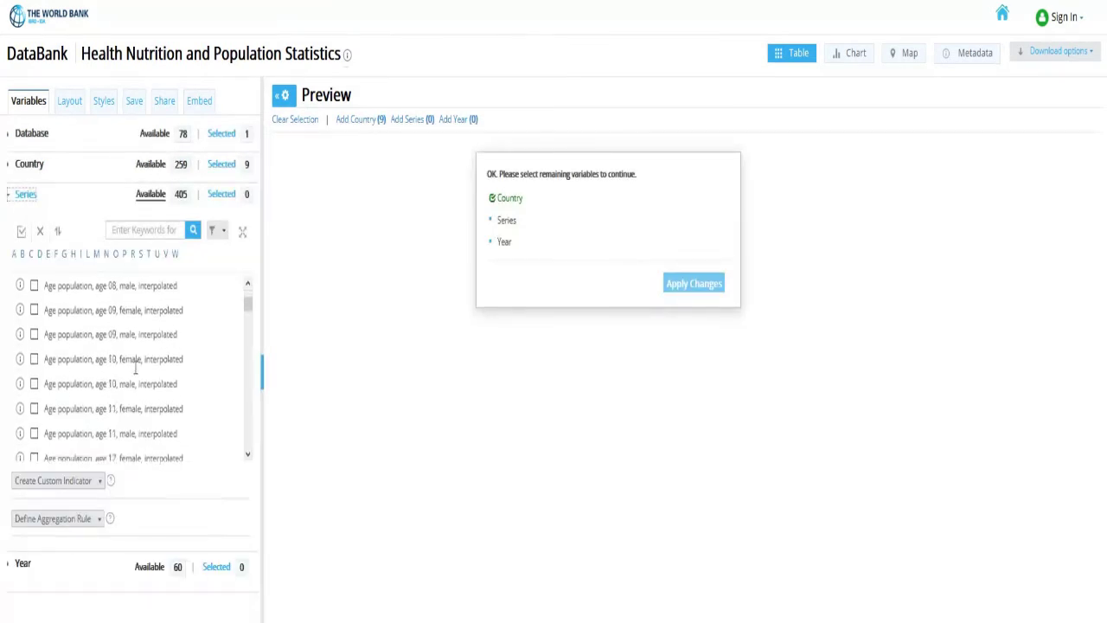
scroll(135, 367, "down", 3)
left_click_drag(248, 314, 248, 412)
left_click(34, 334)
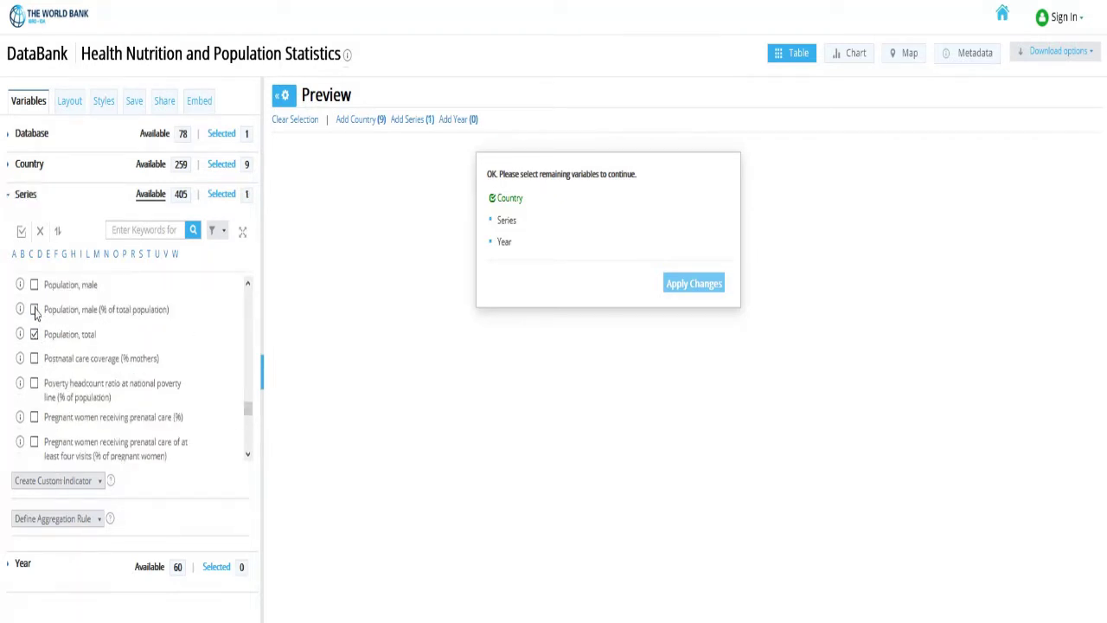
left_click(33, 286)
Select all 60 years and apply the changes to build the table.
scroll(34, 303, "up", 2)
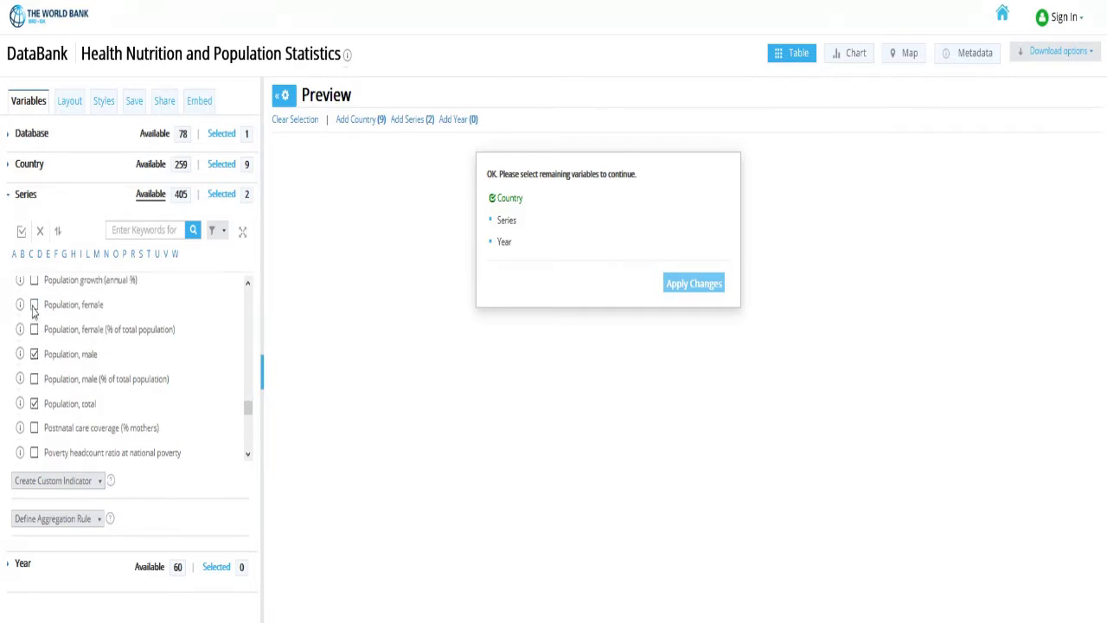
scroll(87, 363, "down", 1)
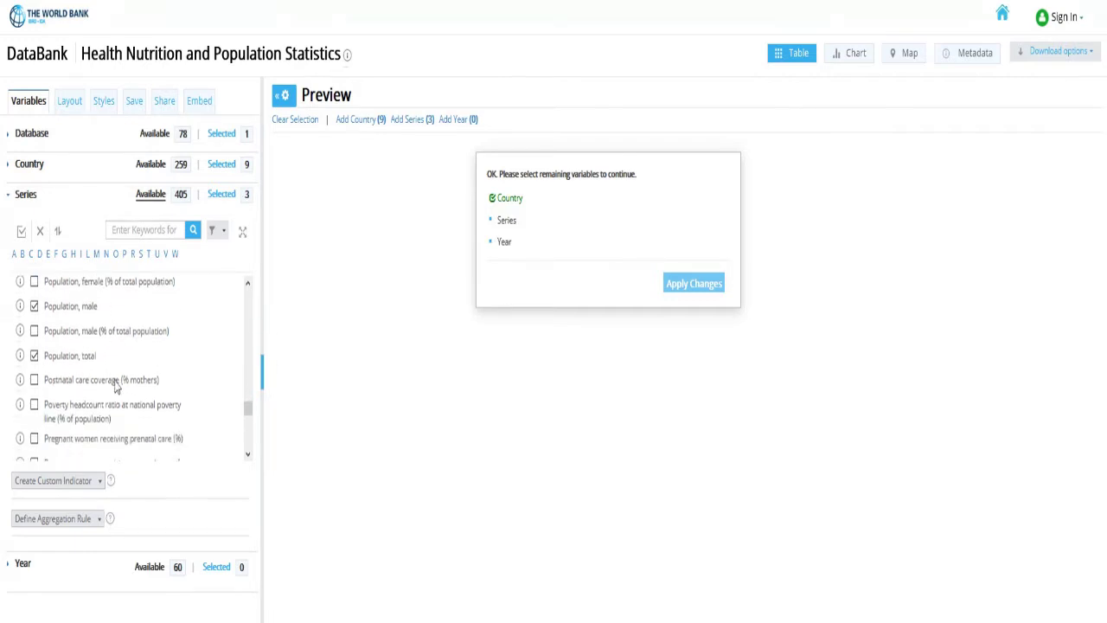
left_click(24, 565)
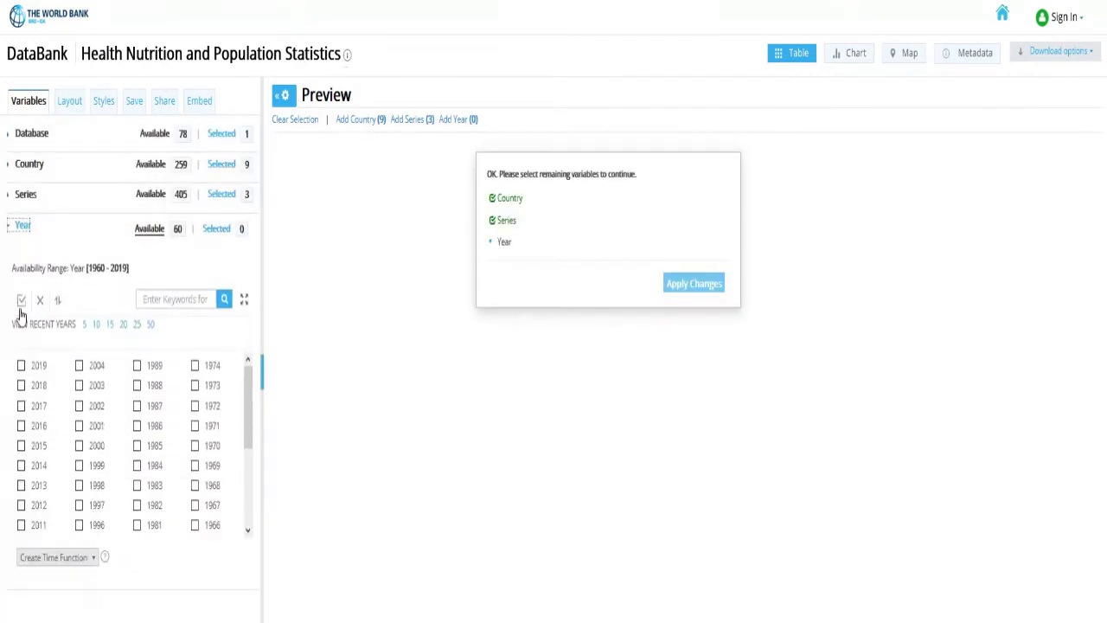
left_click(21, 300)
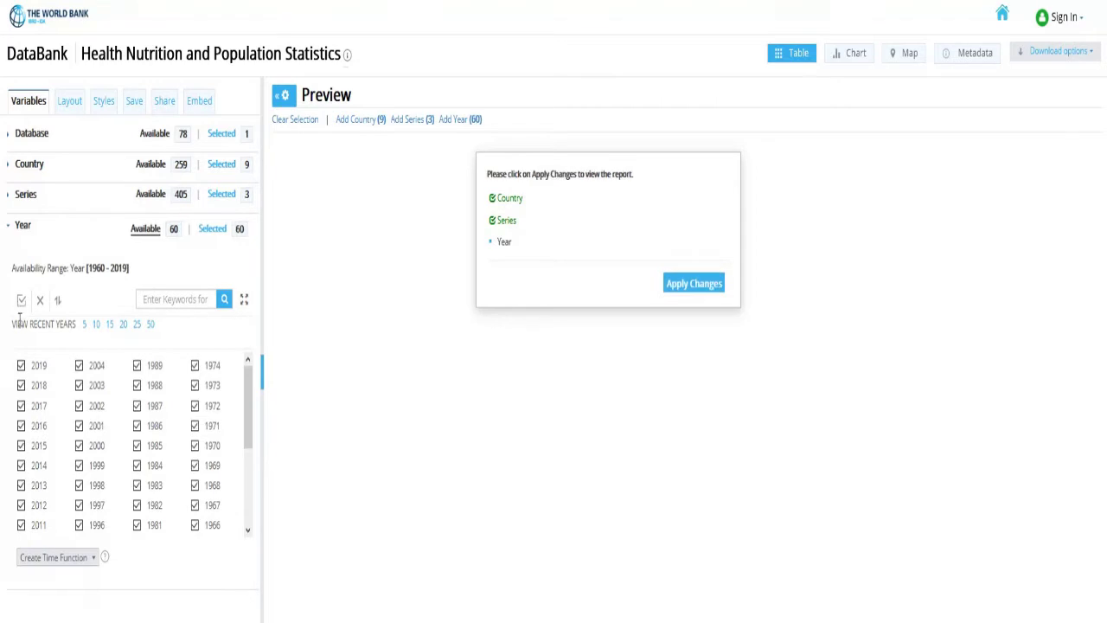
left_click(684, 285)
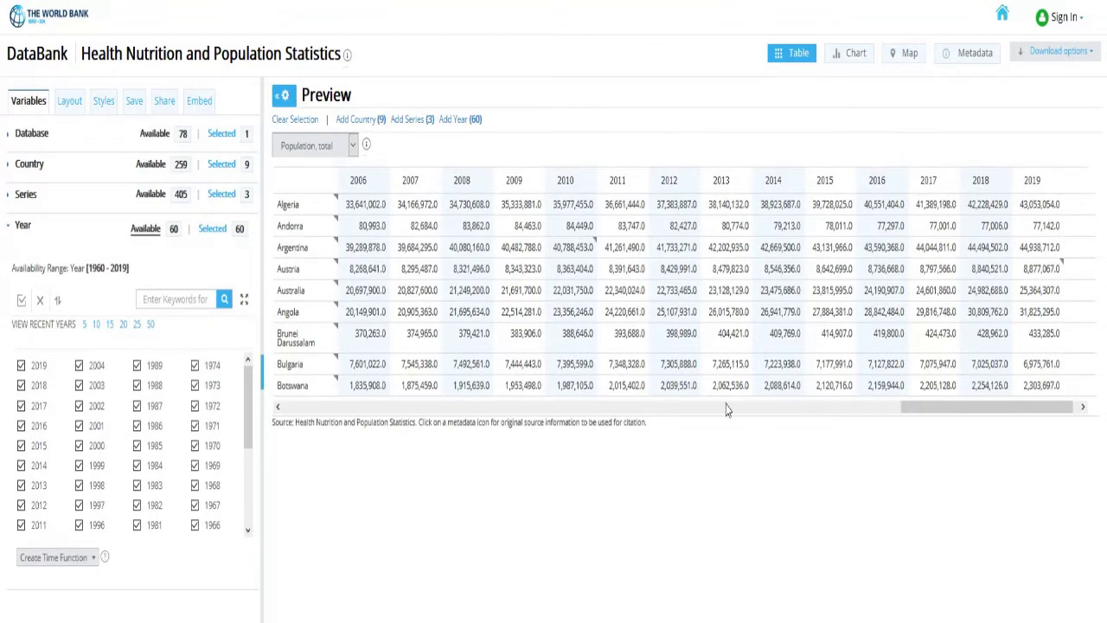
Download the population report table in Excel format.
left_click_drag(912, 407, 322, 418)
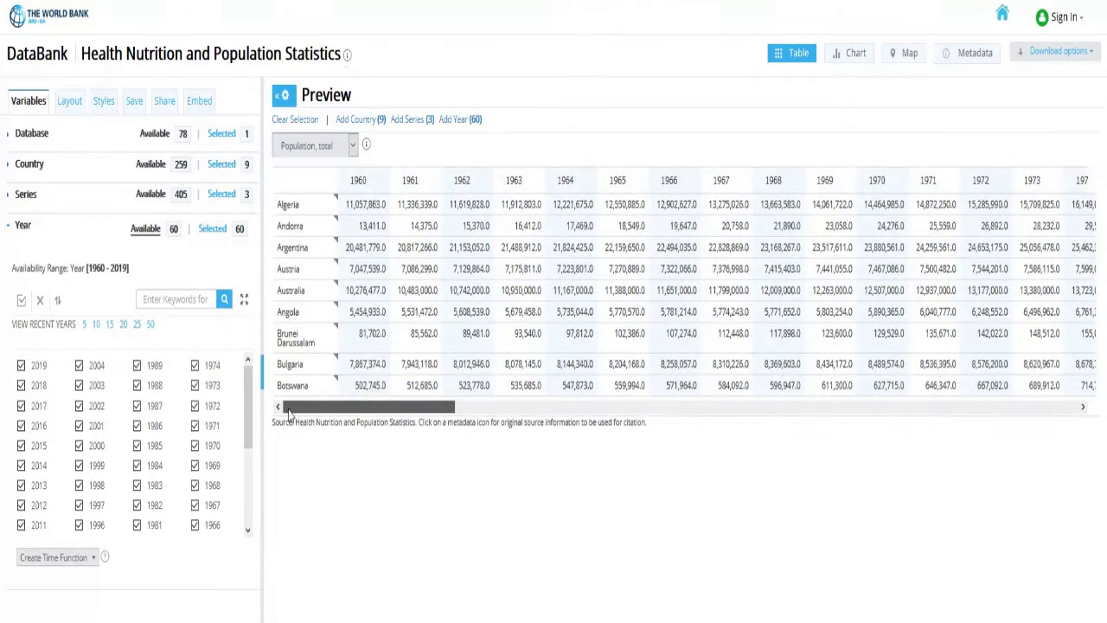
left_click(1044, 60)
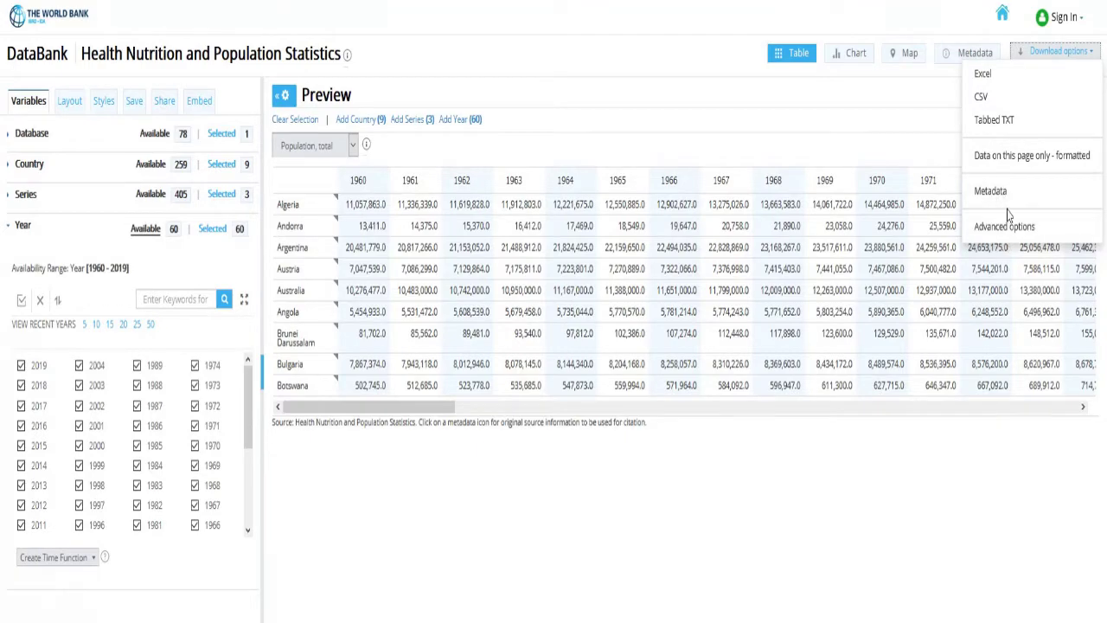
left_click(987, 76)
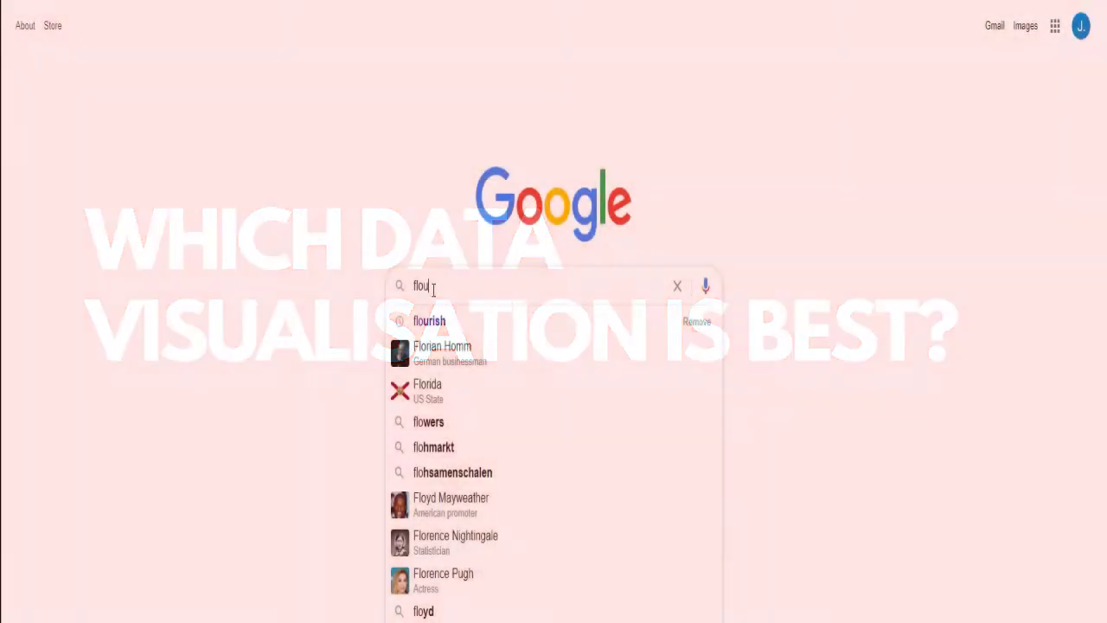
Search Google for 'flourish' and open the Flourish website.
type("urish")
key("Return")
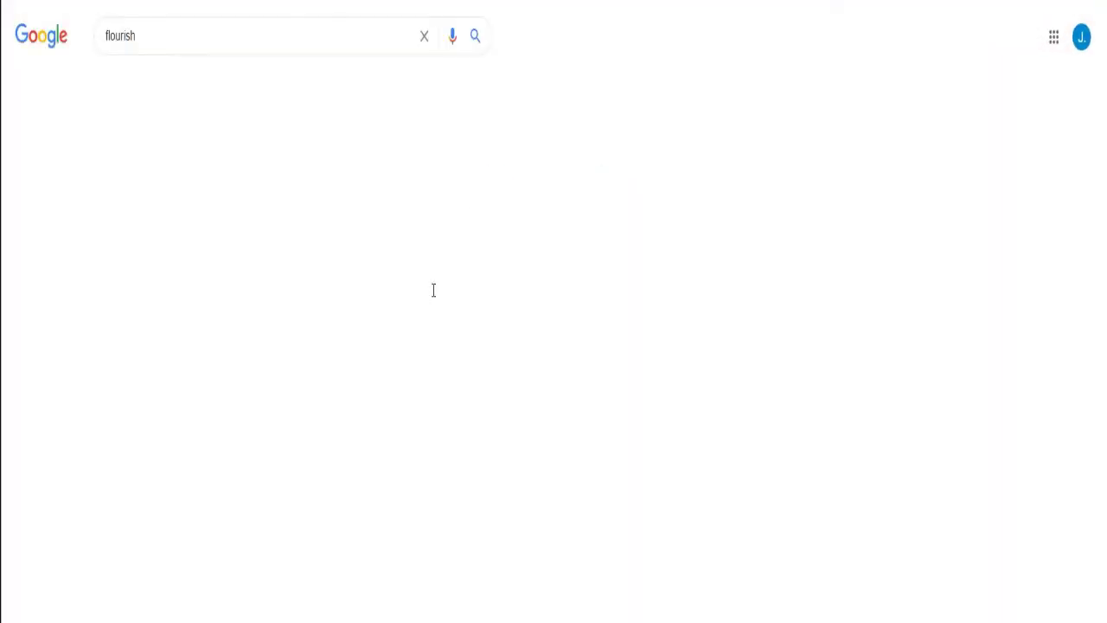
scroll(250, 322, "down", 6)
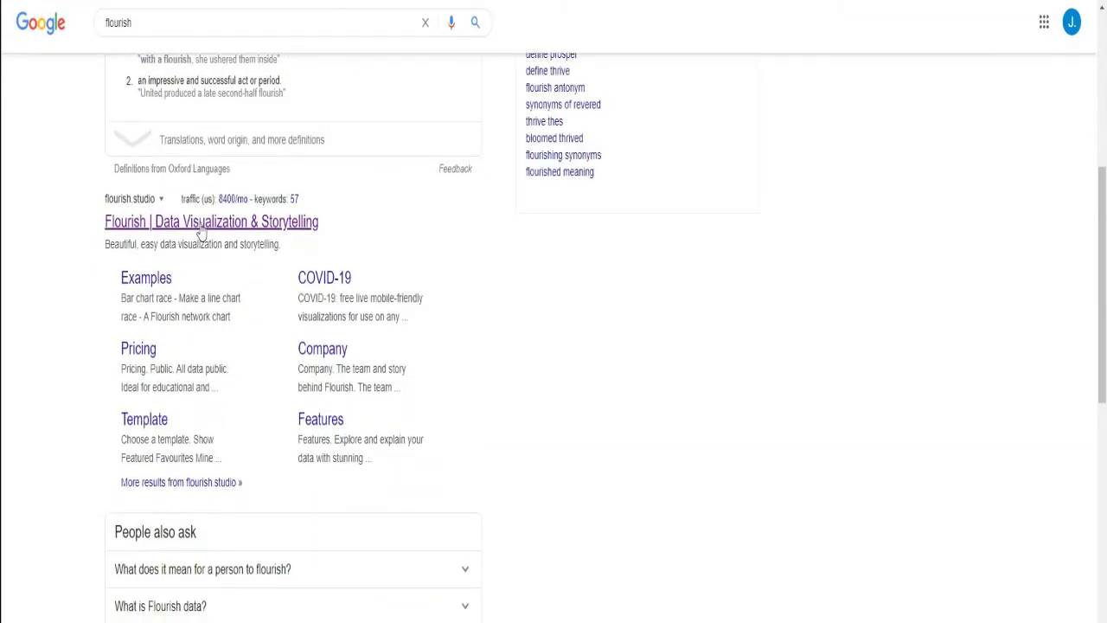
left_click(200, 226)
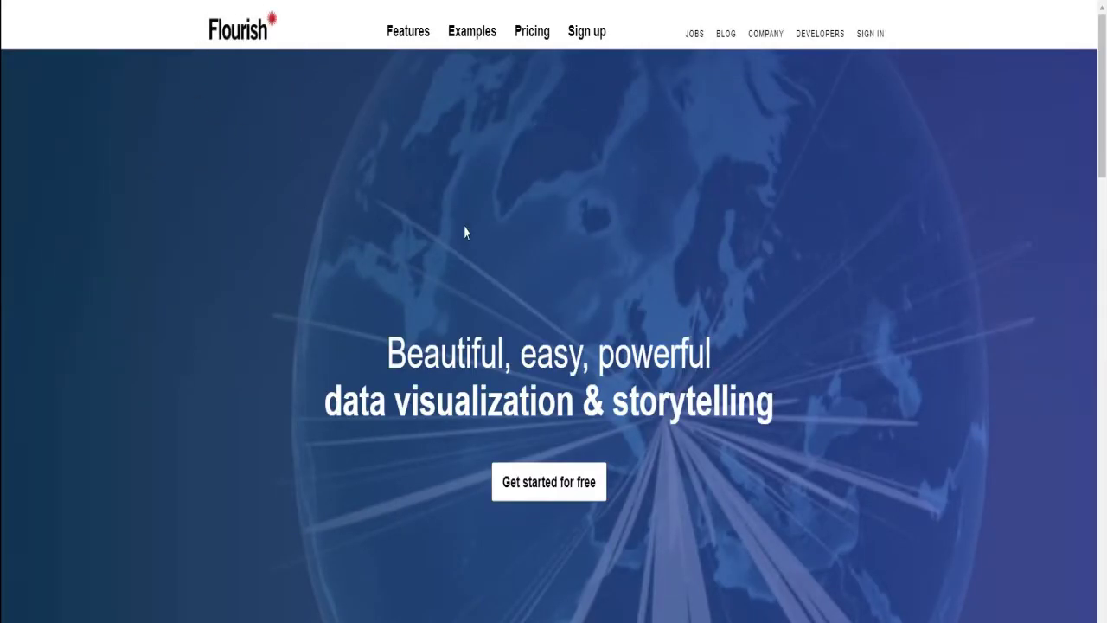
Scroll down through the Flourish home page and back up.
scroll(510, 233, "down", 2)
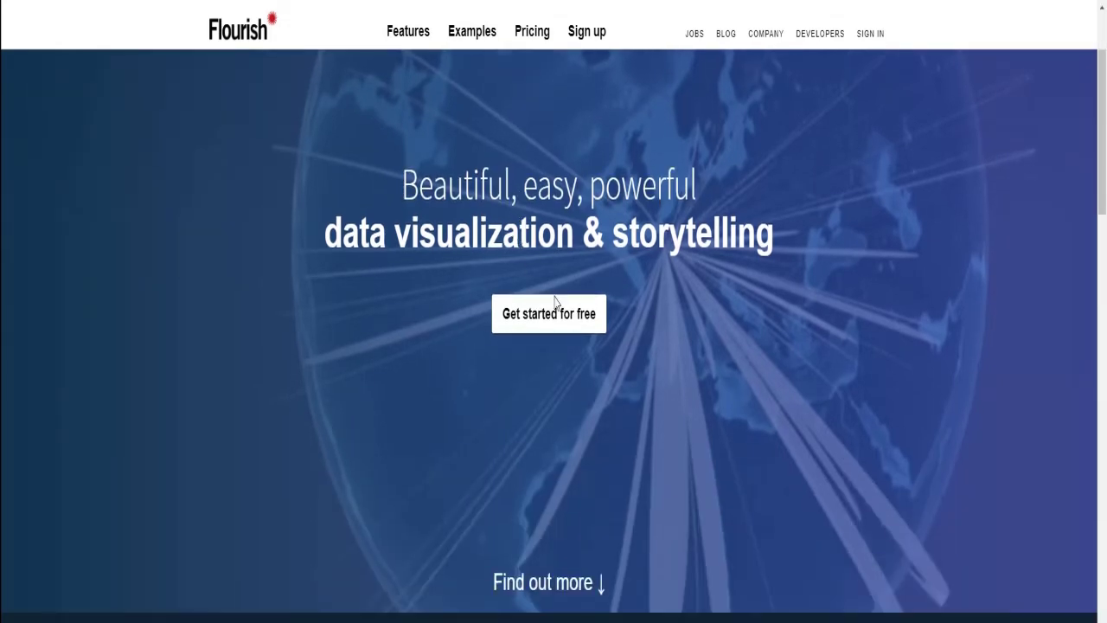
scroll(535, 322, "down", 4)
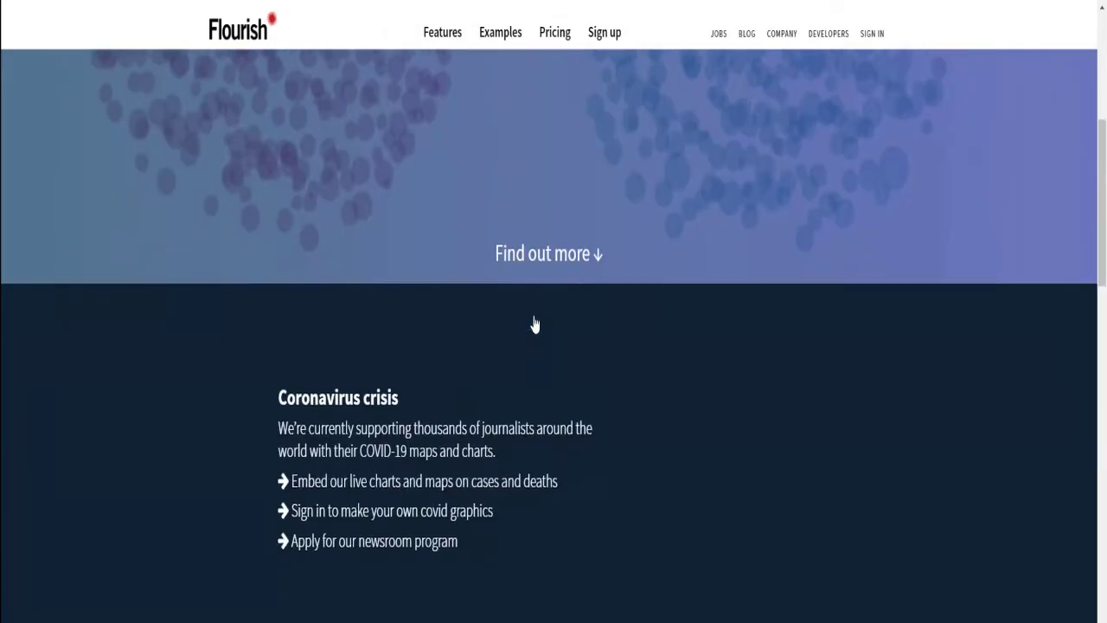
scroll(536, 325, "down", 1)
scroll(534, 322, "down", 7)
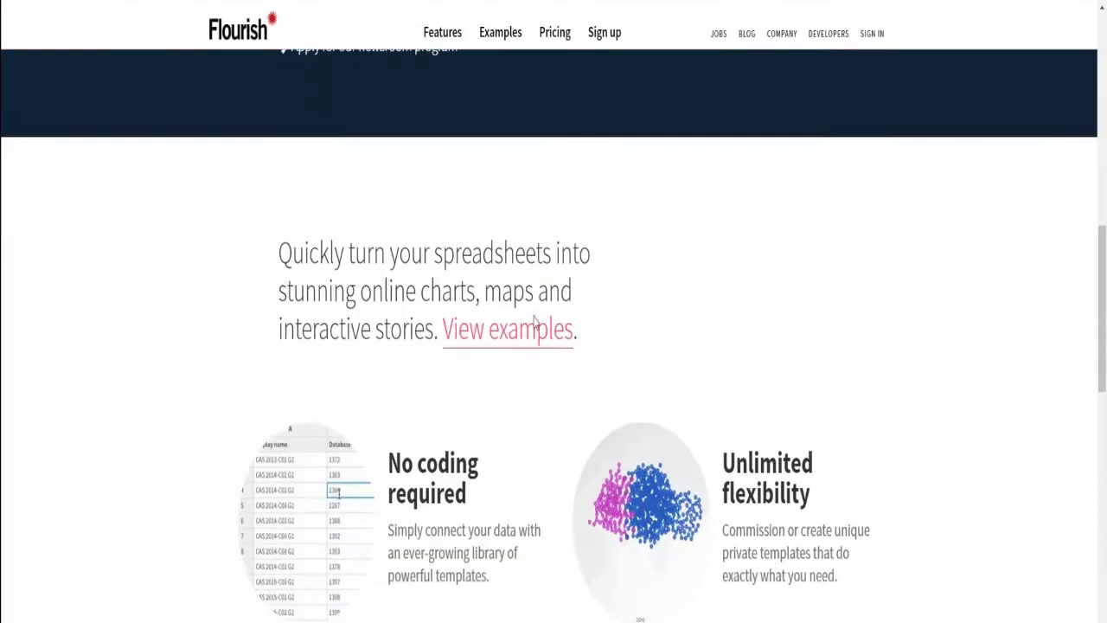
scroll(534, 321, "down", 4)
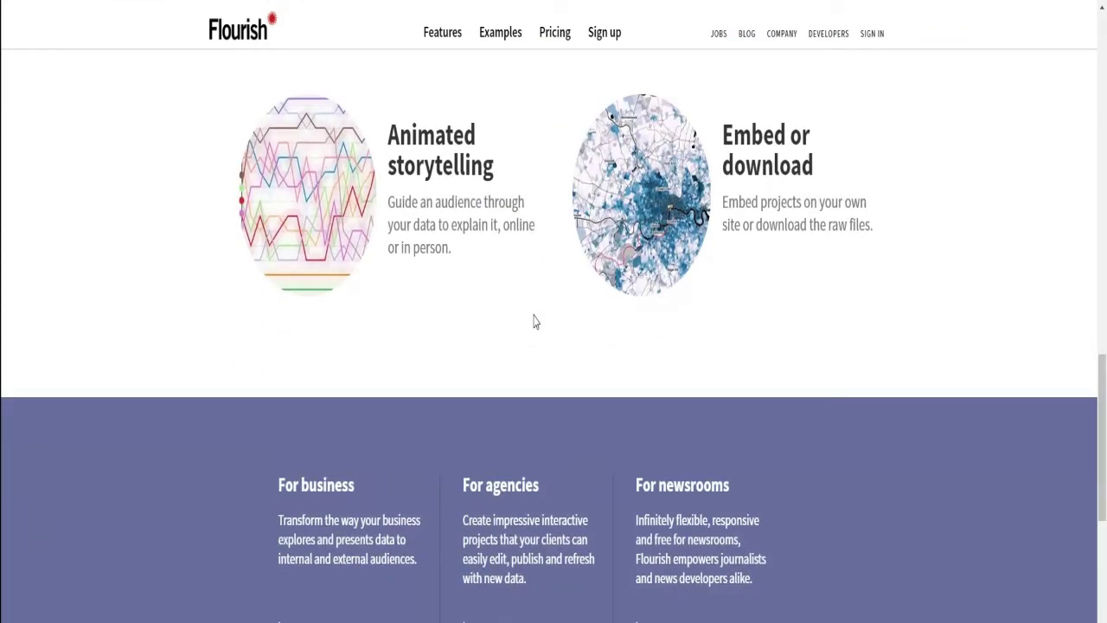
scroll(533, 320, "up", 12)
scroll(533, 315, "up", 2)
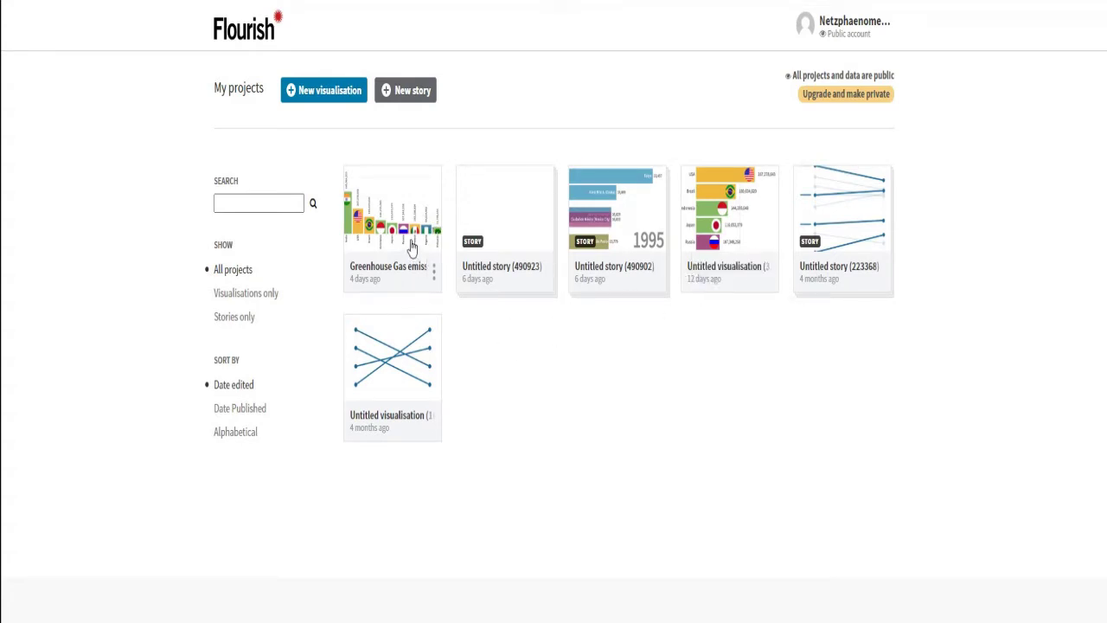
Start a new visualisation from the Bar chart race 'Images with captions' template.
left_click(320, 95)
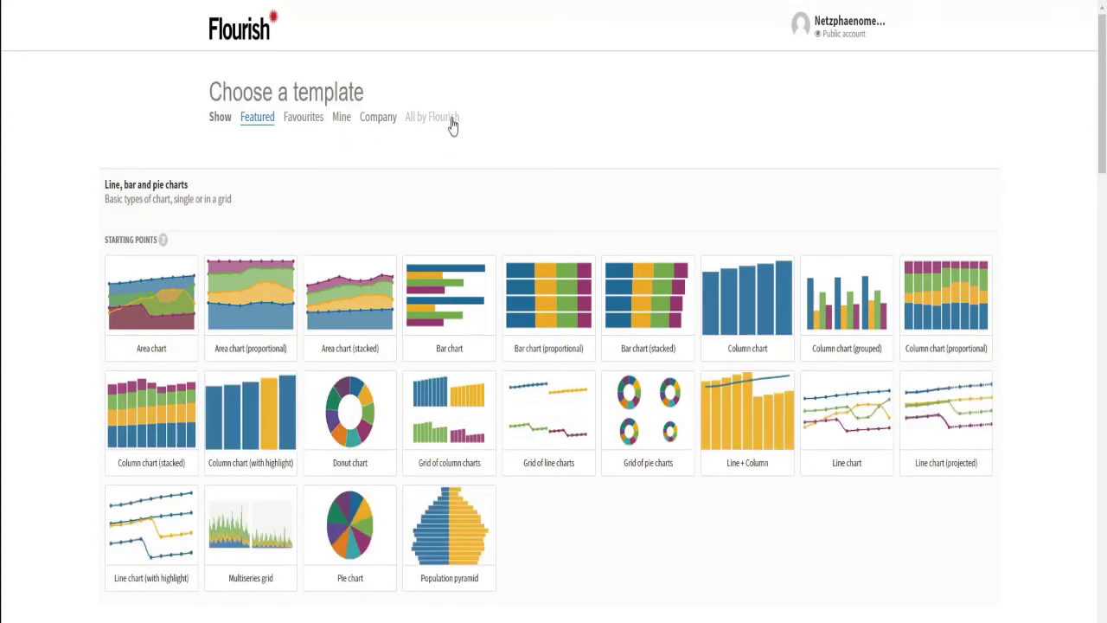
scroll(482, 187, "down", 2)
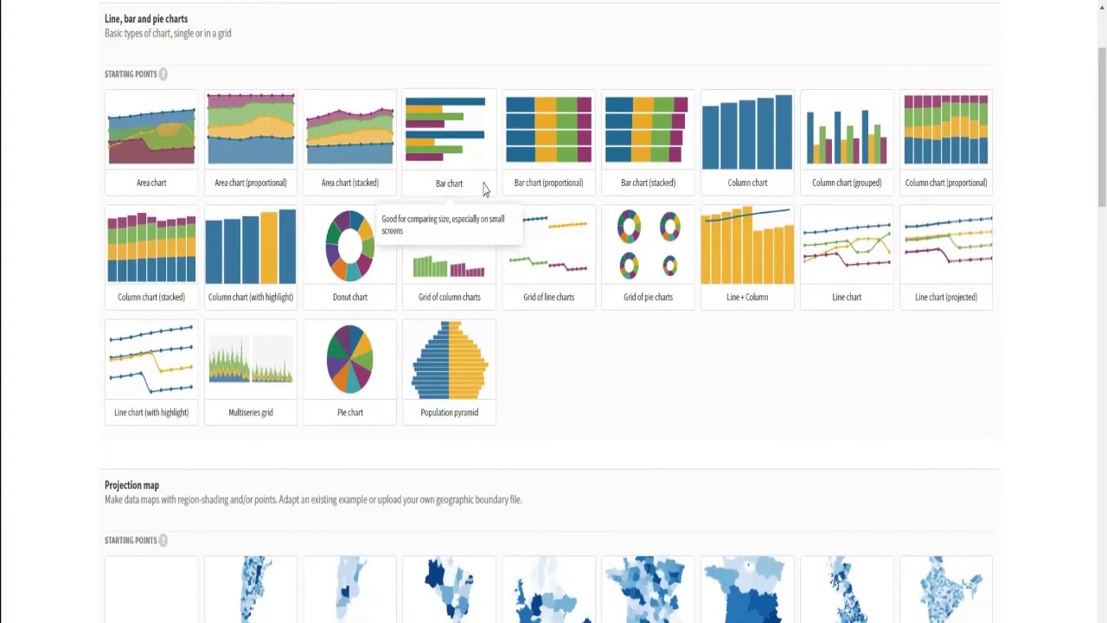
scroll(482, 187, "down", 6)
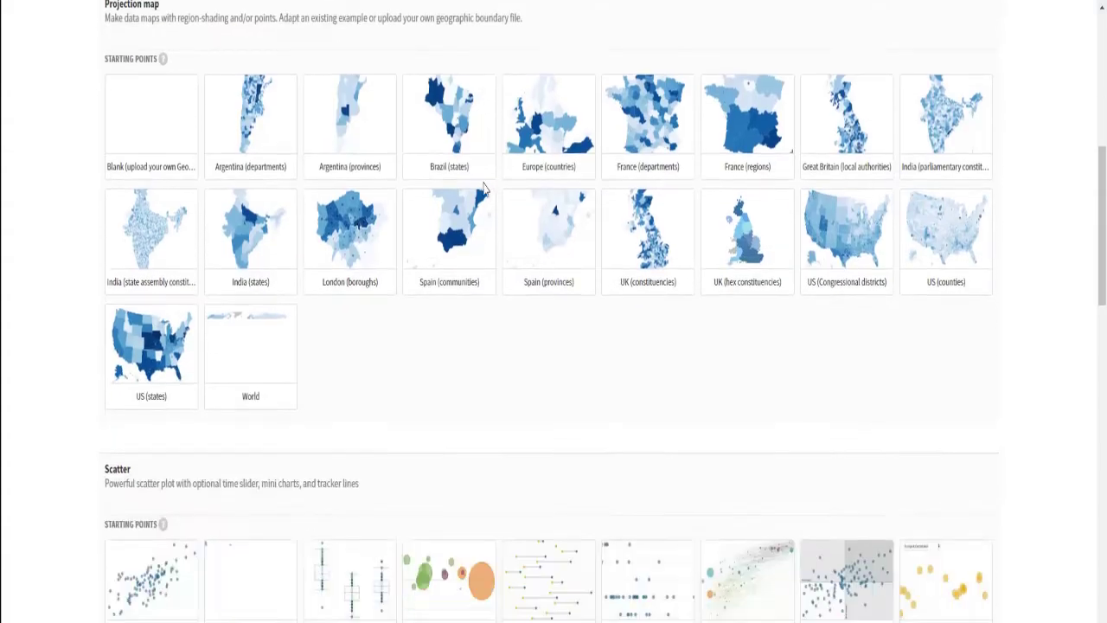
scroll(485, 189, "down", 1)
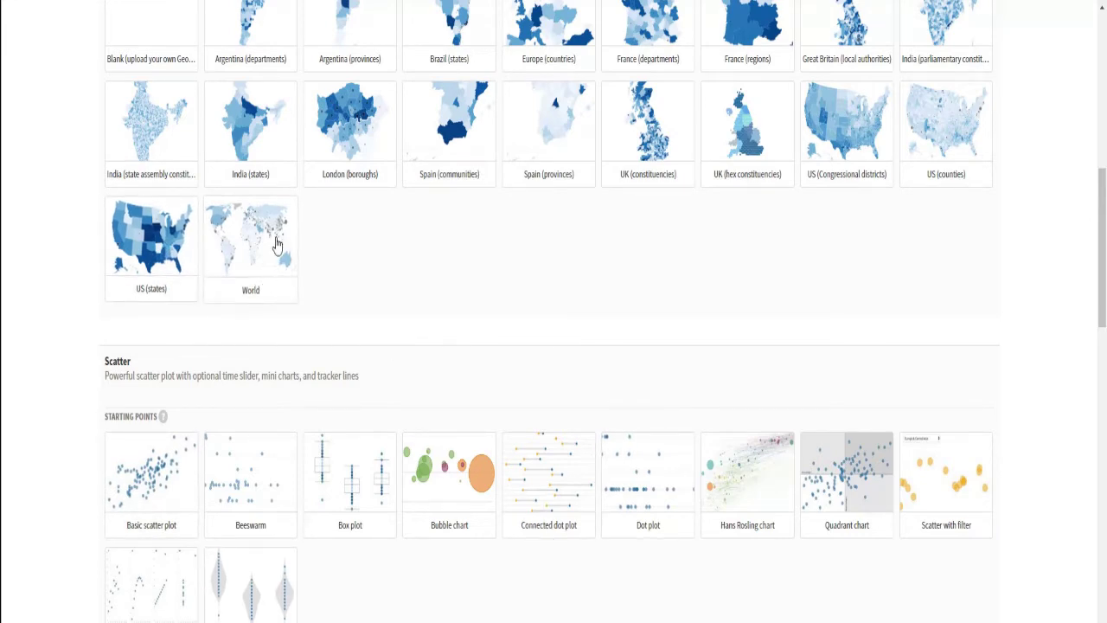
scroll(437, 166, "down", 5)
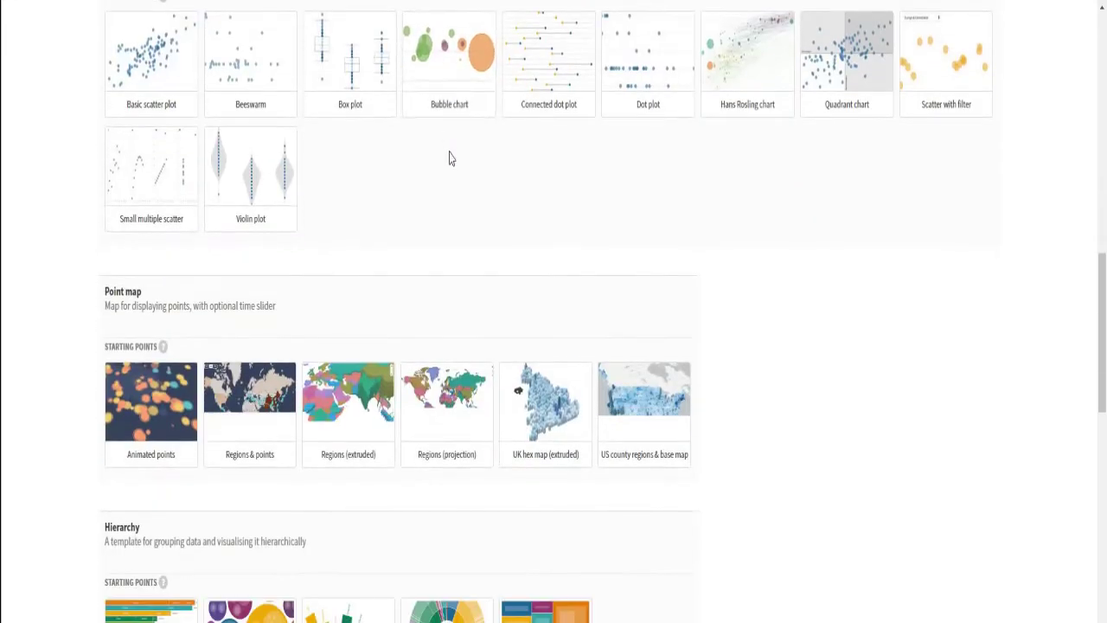
scroll(449, 158, "down", 4)
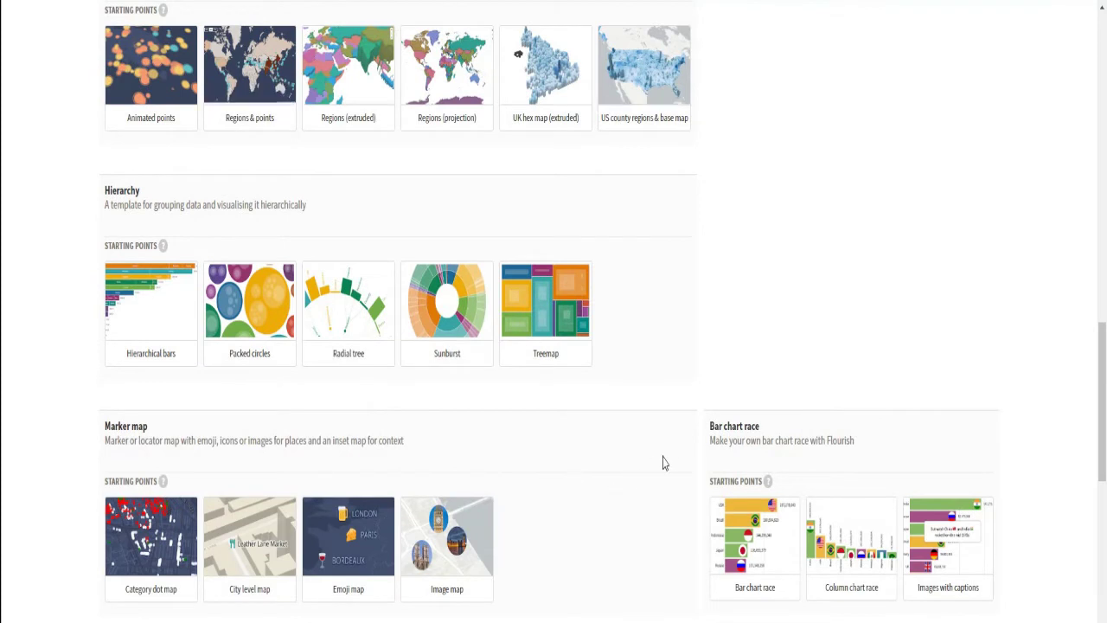
left_click(956, 566)
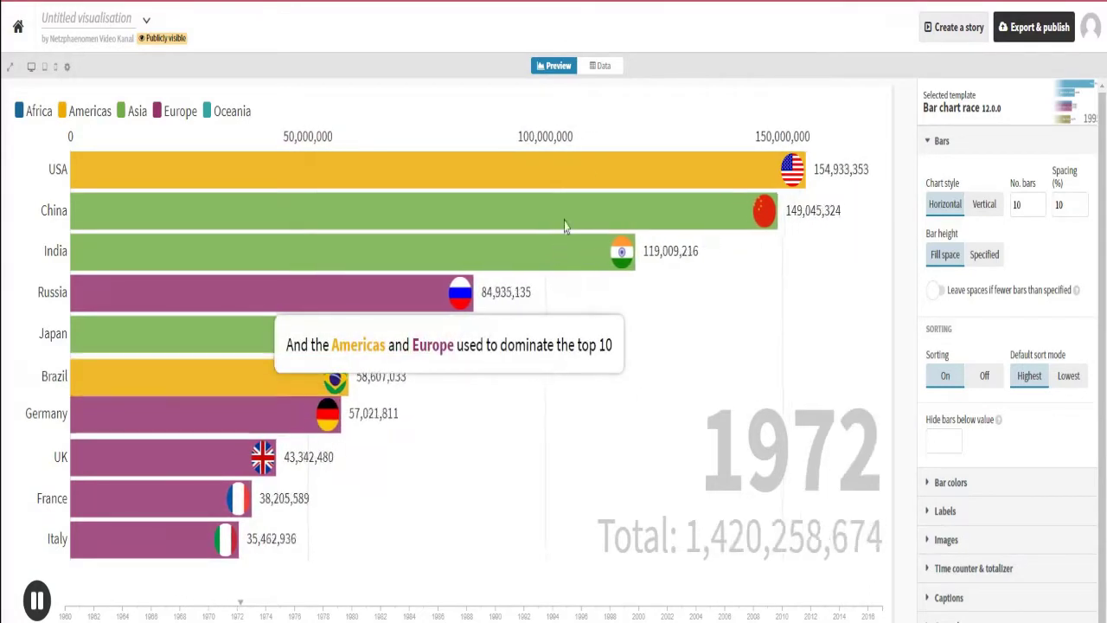
Show the Data sheet and scroll across its yearly value columns.
left_click(605, 68)
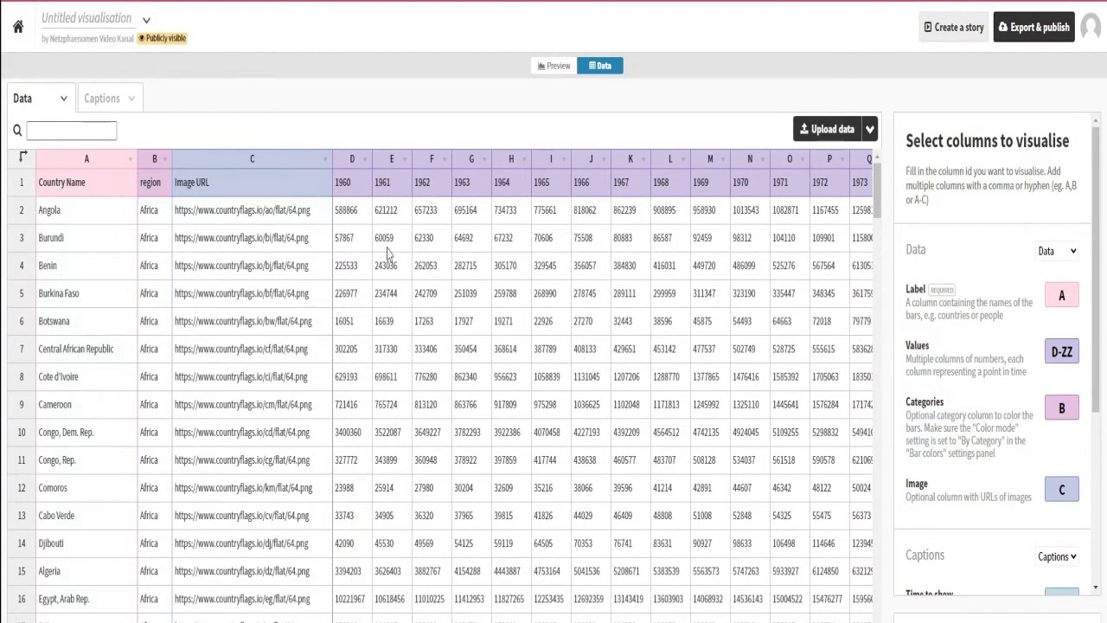
scroll(454, 389, "right", 5)
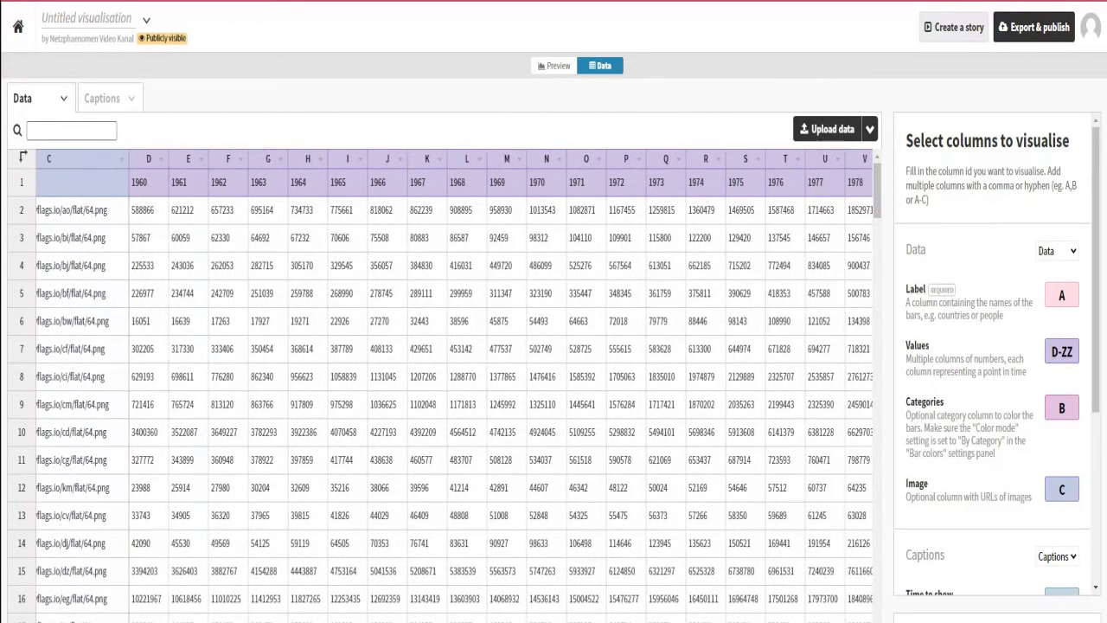
scroll(454, 390, "right", 10)
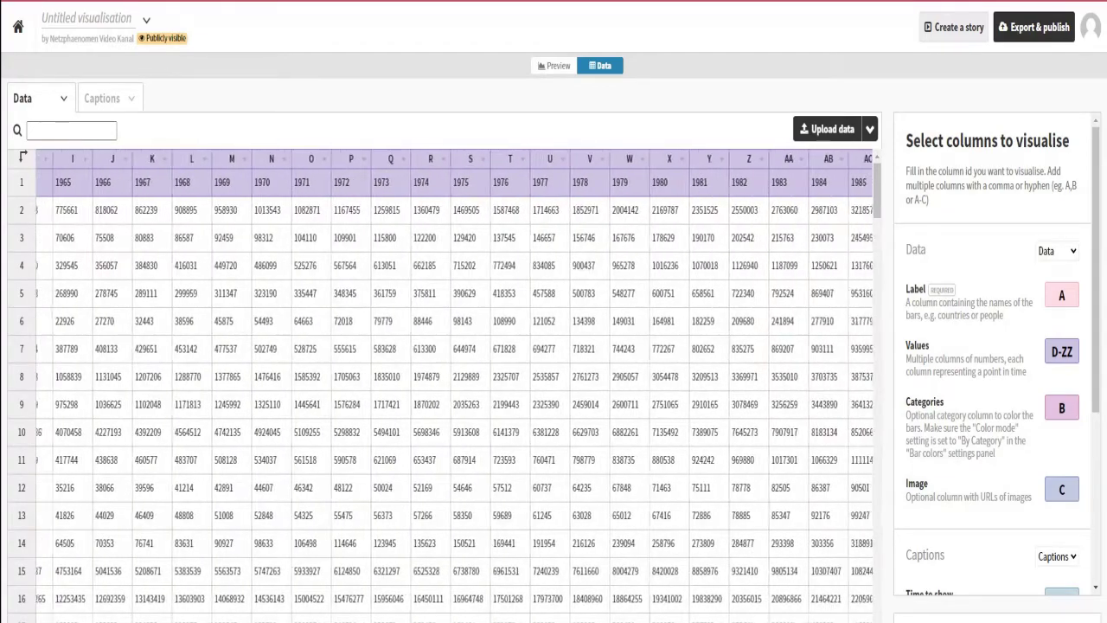
scroll(454, 389, "right", 12)
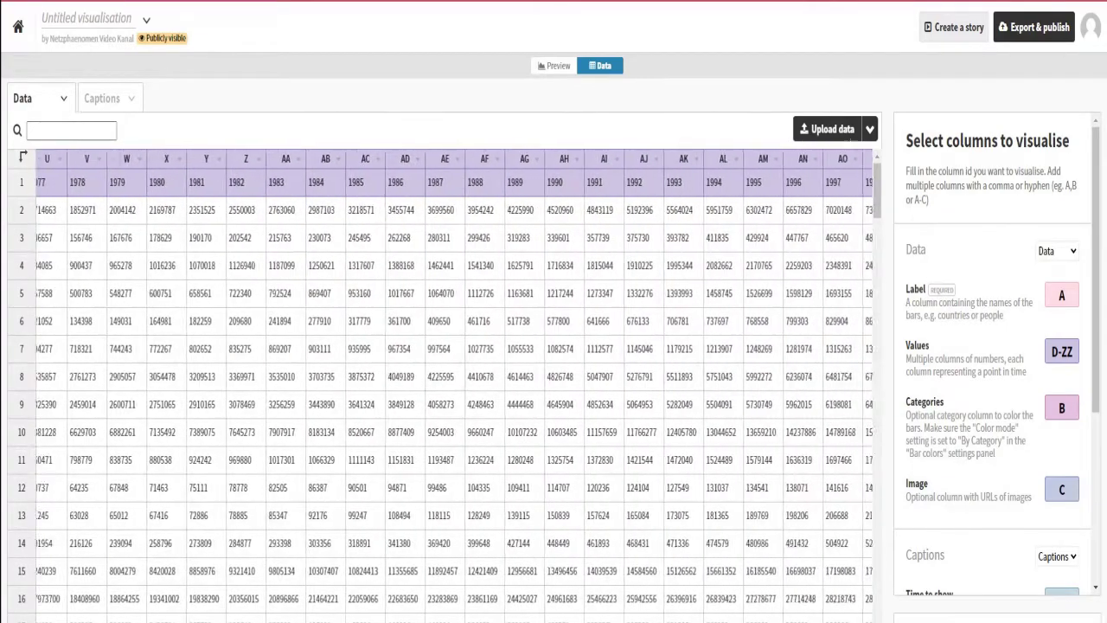
scroll(454, 389, "right", 6)
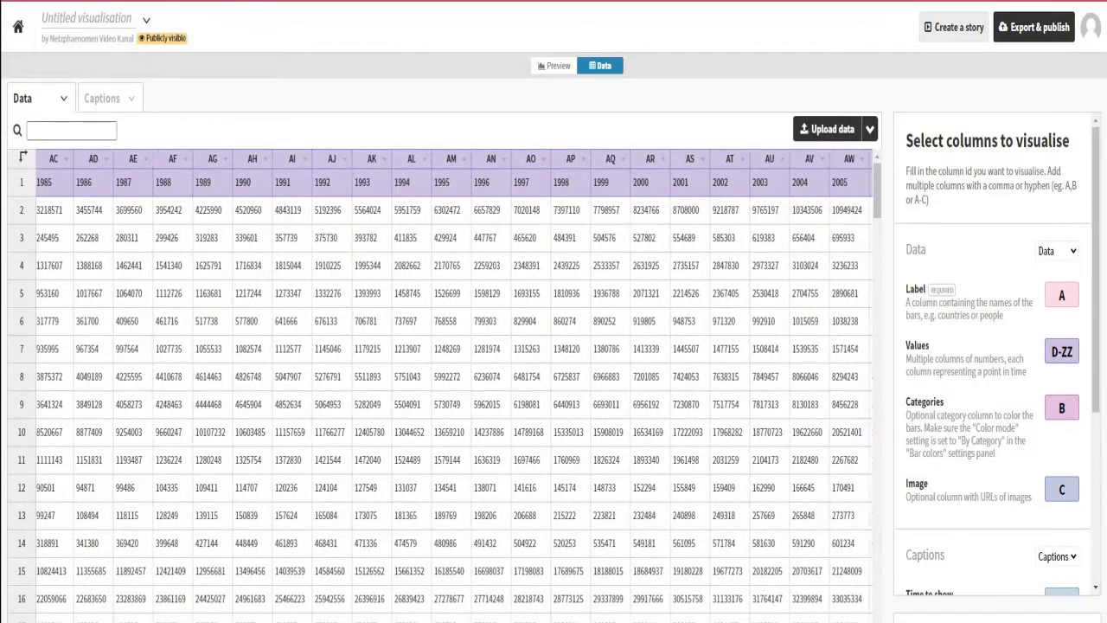
scroll(454, 389, "right", 8)
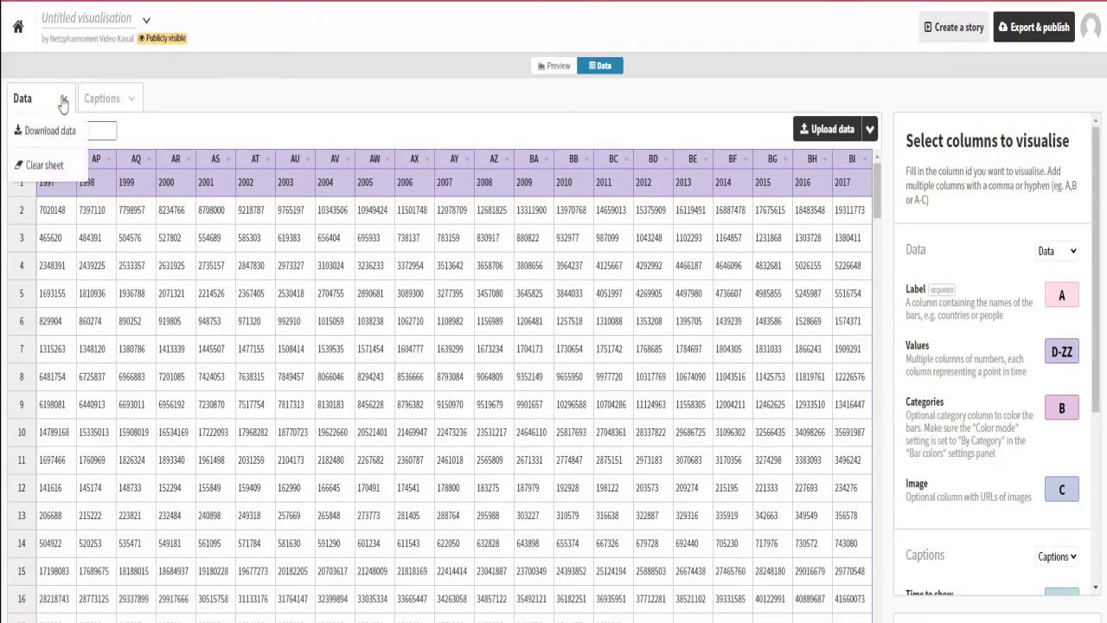
Return to the chart preview and apply a different bar colour palette.
left_click(558, 69)
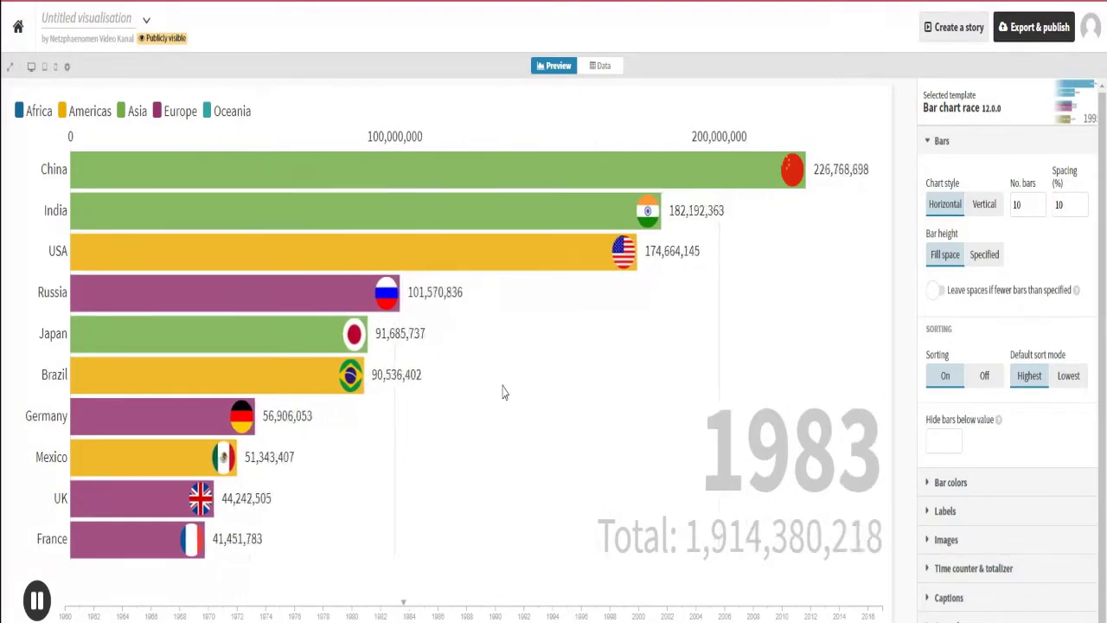
left_click(951, 486)
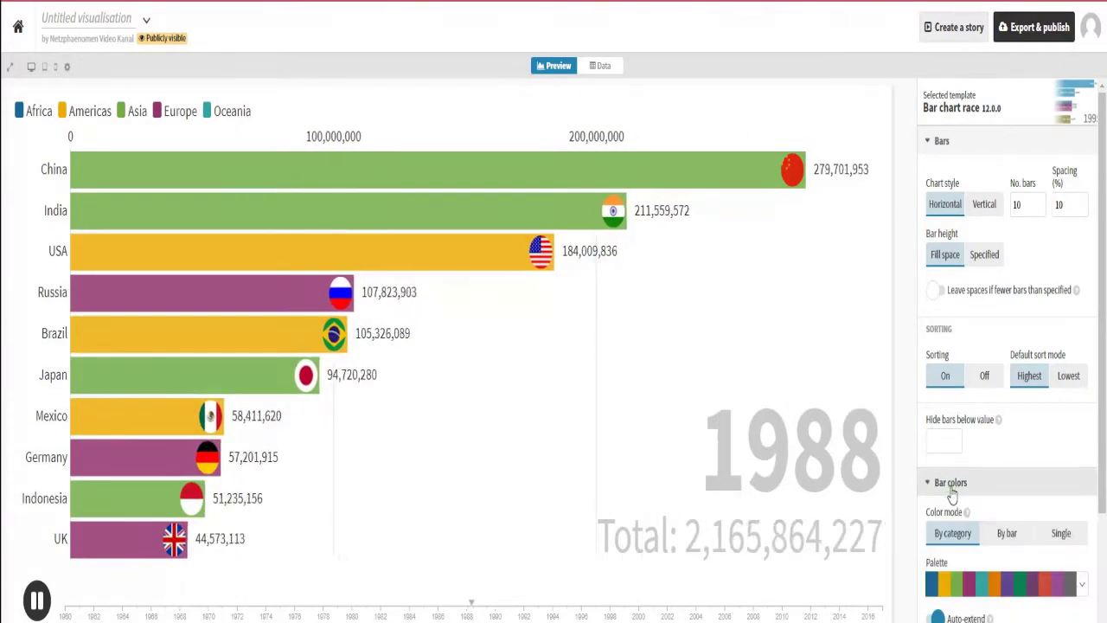
left_click(968, 591)
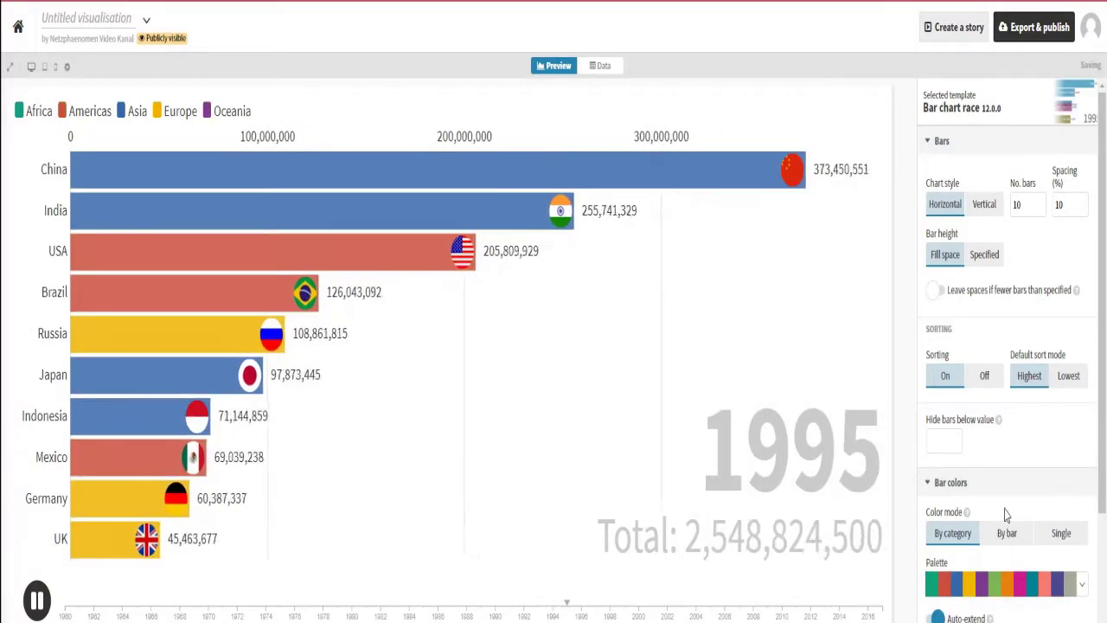
left_click(987, 486)
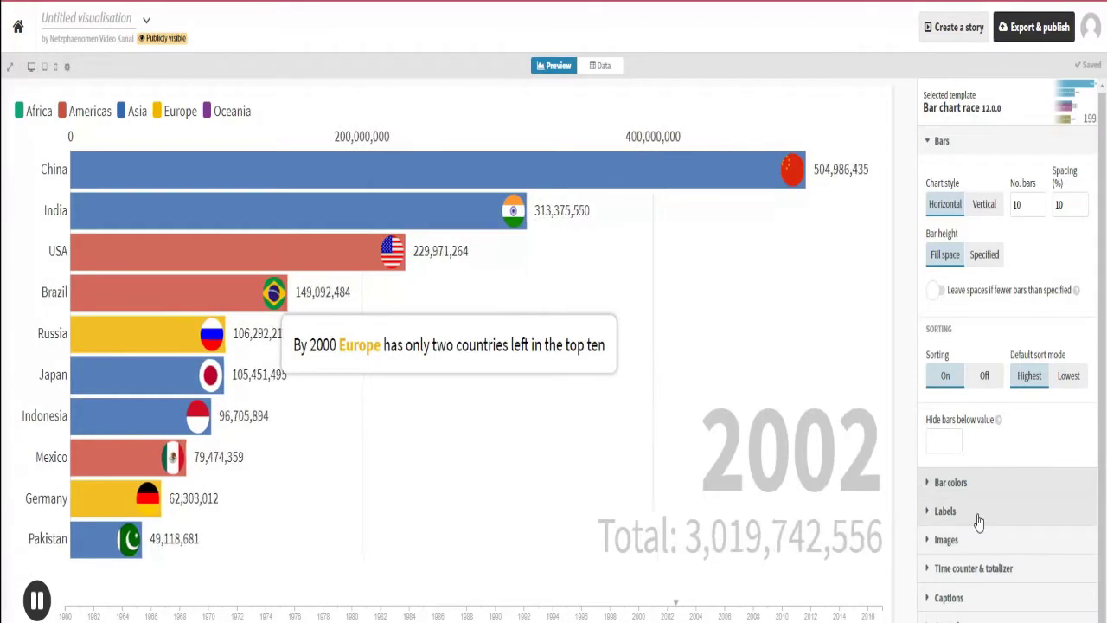
Review the legend settings, then collapse them.
scroll(984, 567, "down", 3)
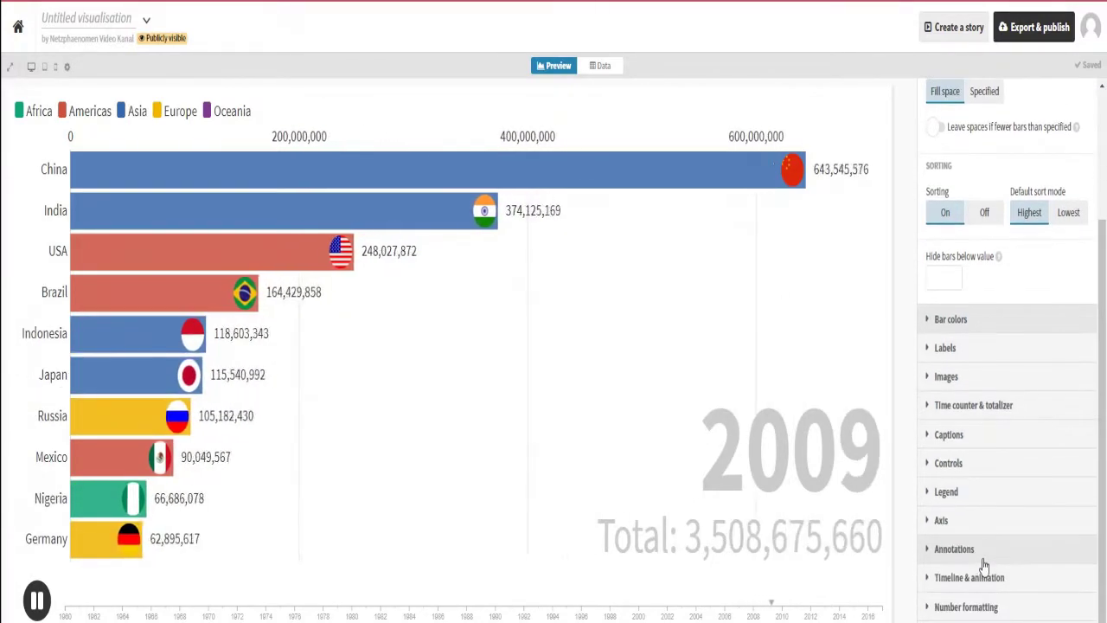
left_click(999, 492)
scroll(998, 497, "down", 3)
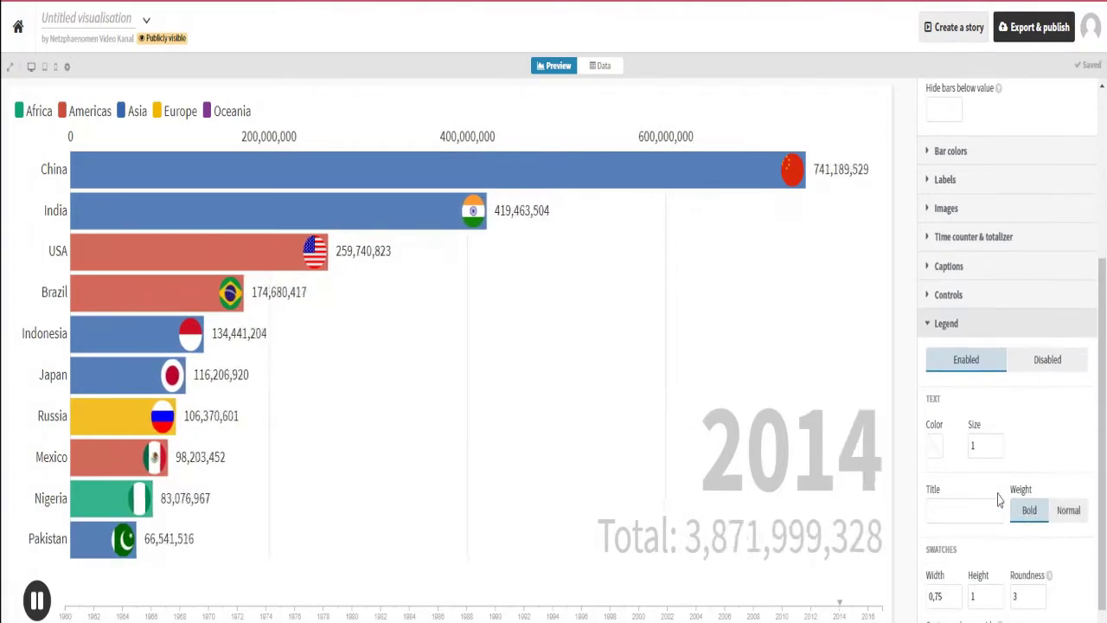
scroll(999, 500, "down", 3)
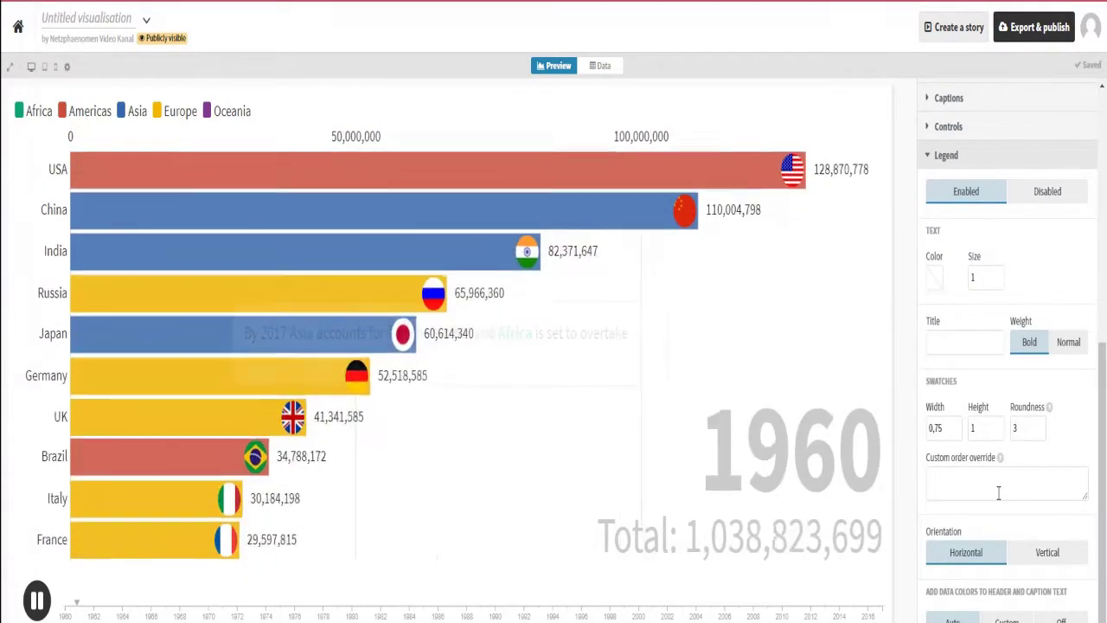
scroll(998, 499, "up", 1)
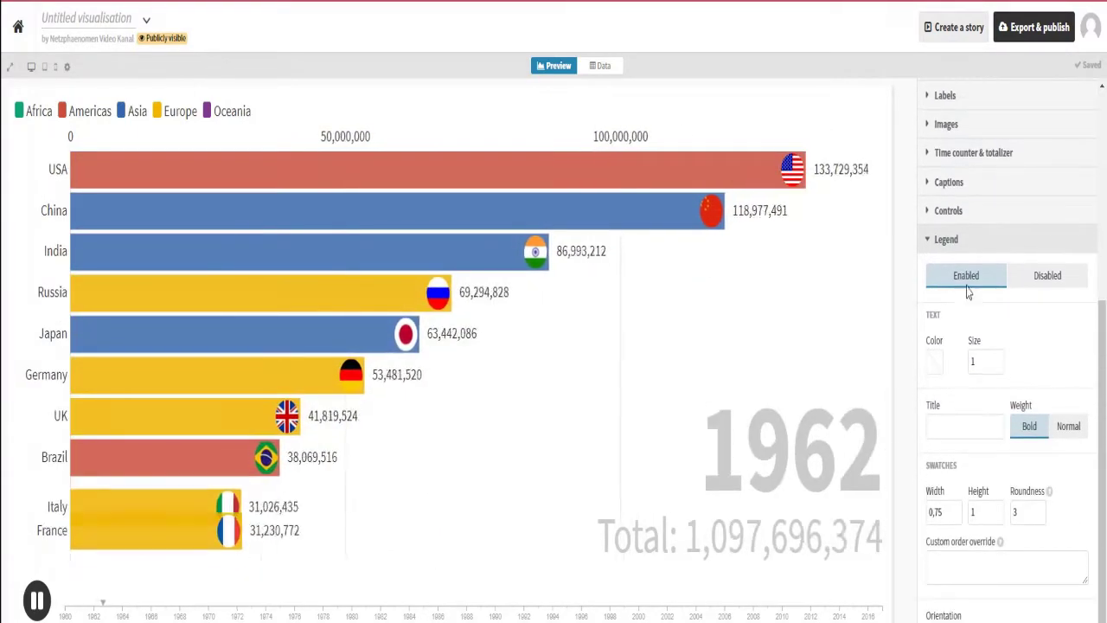
left_click(948, 240)
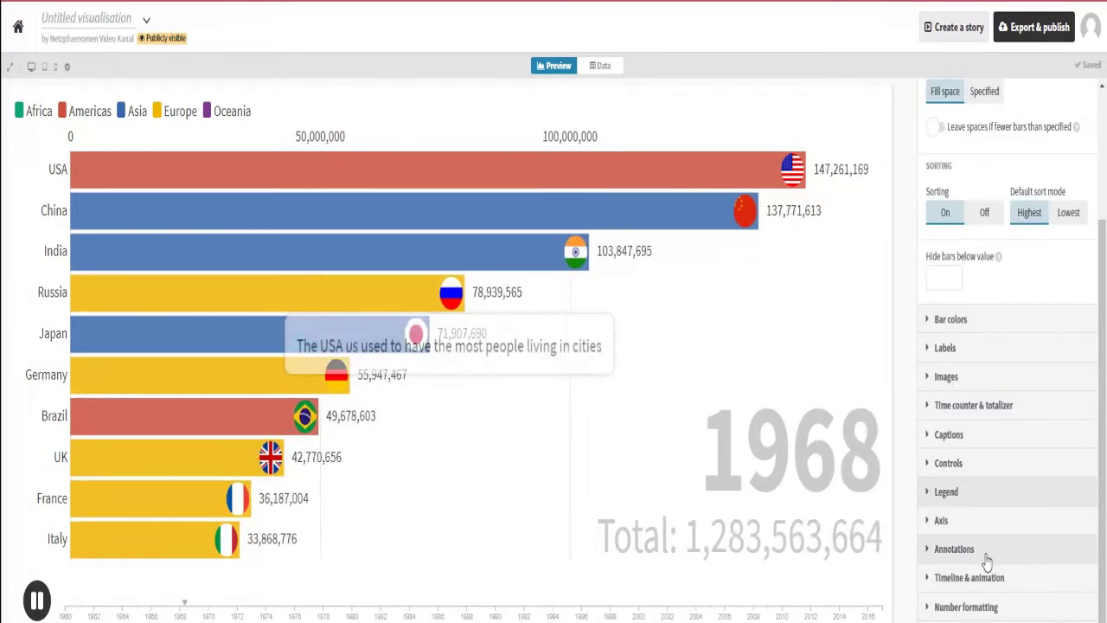
Check Number formatting's blank-cell handling, keep Interpolate, and collapse the section.
left_click(994, 608)
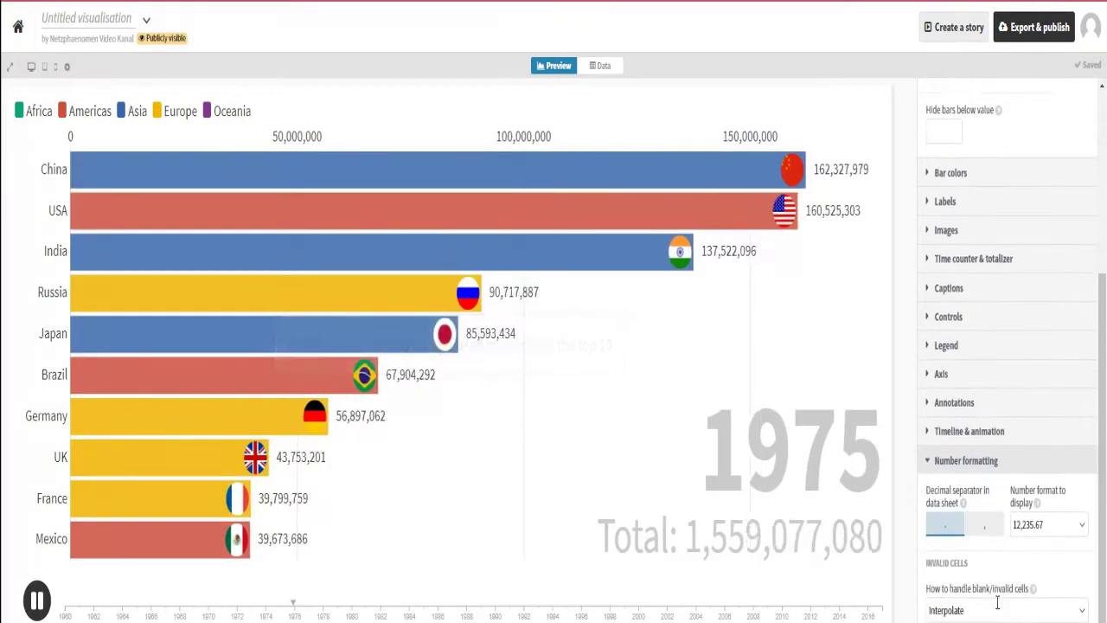
scroll(996, 571, "down", 1)
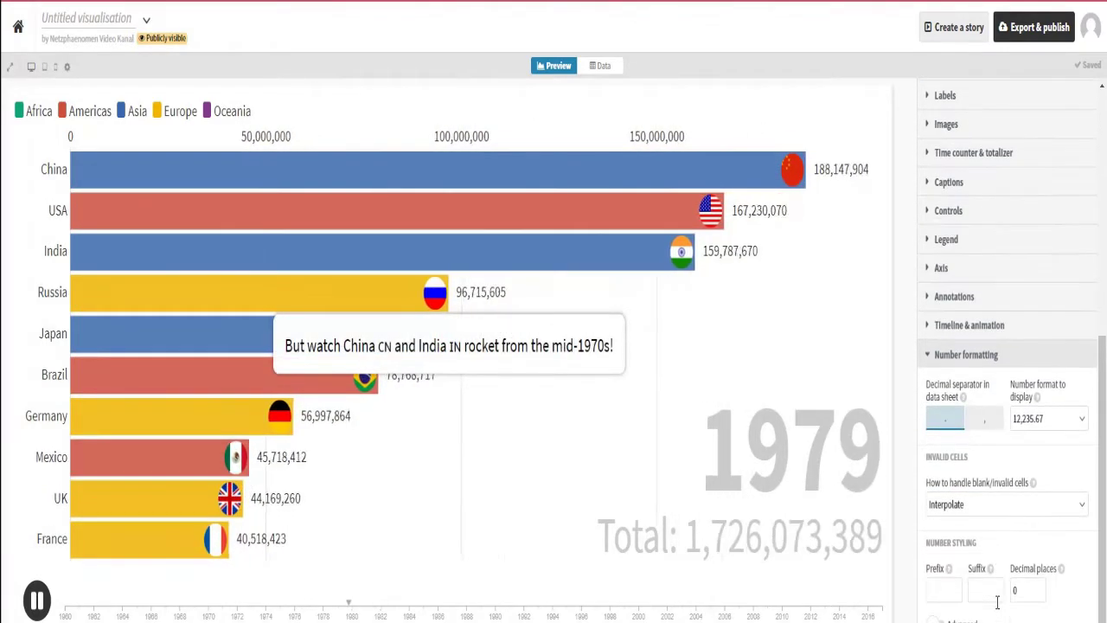
left_click(986, 498)
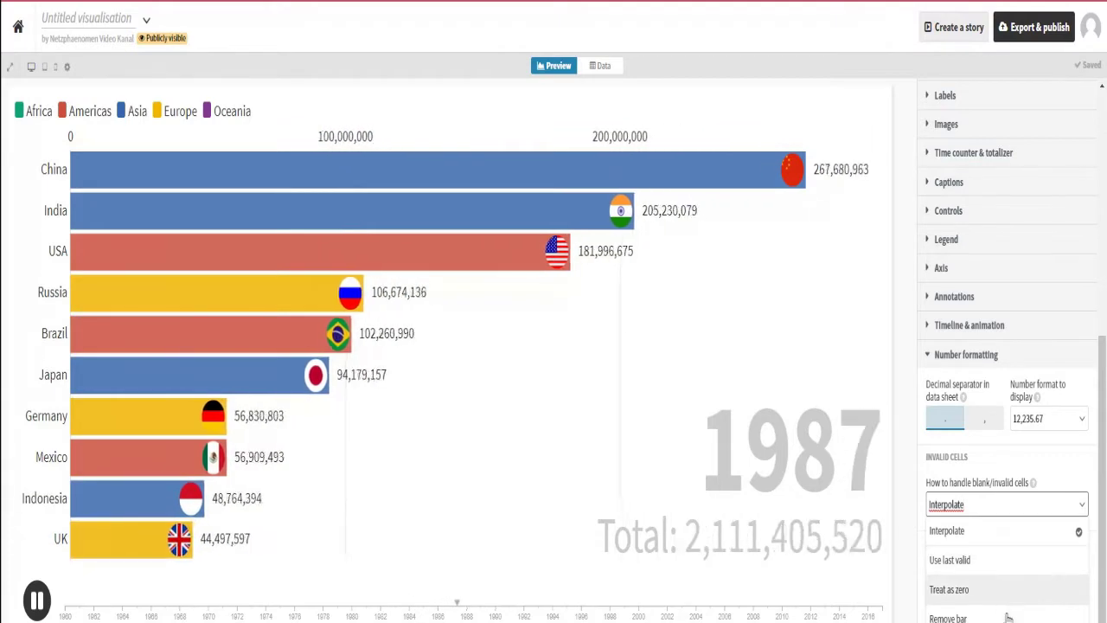
left_click(990, 459)
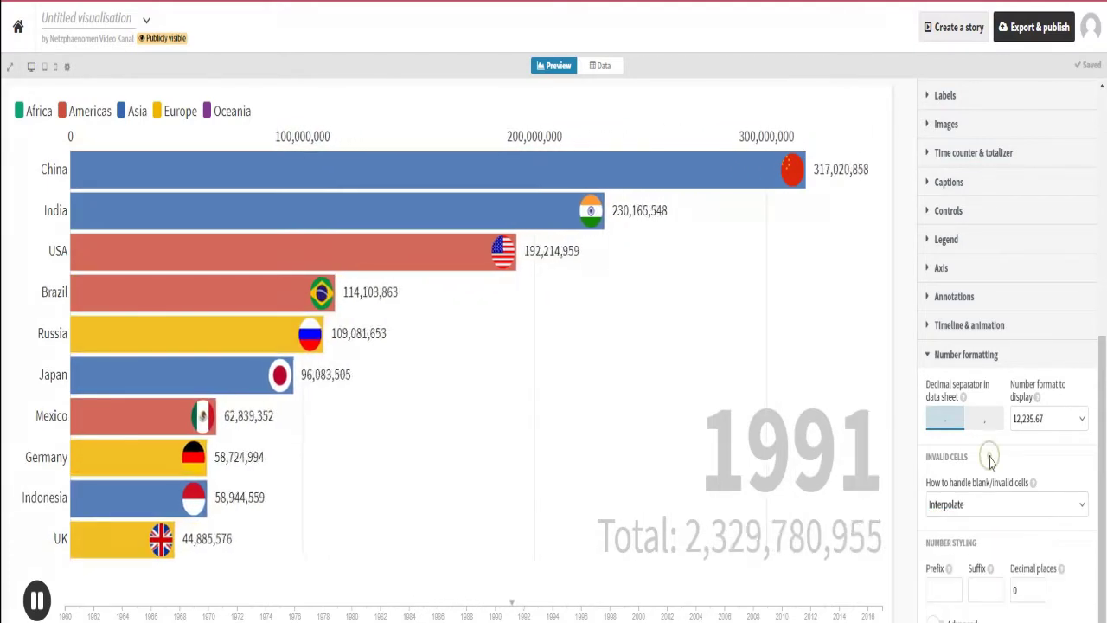
left_click(967, 355)
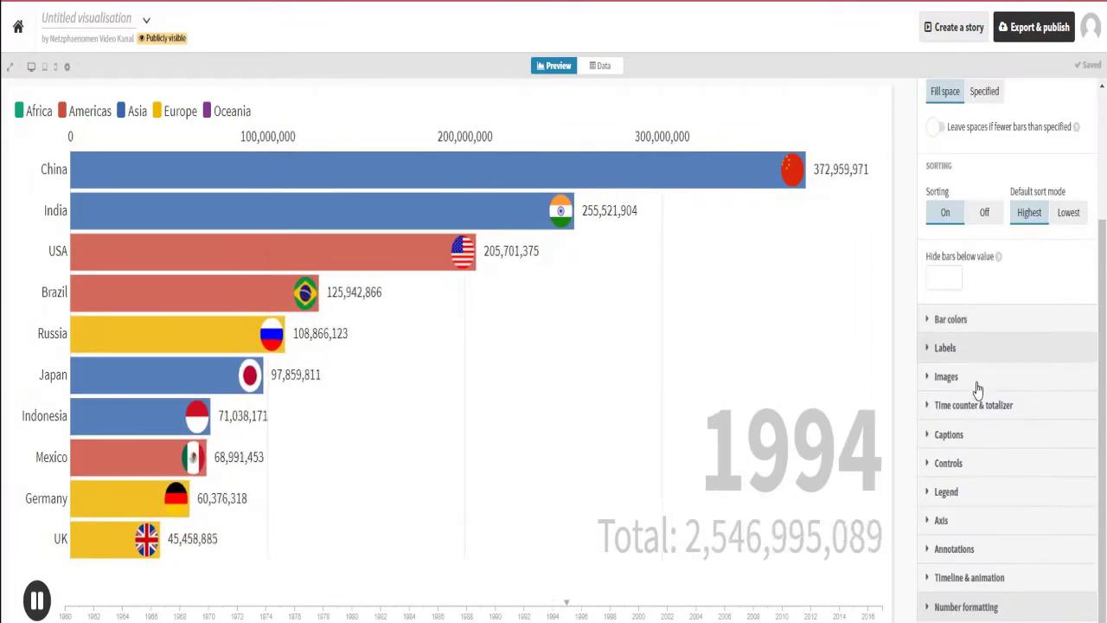
Expand Timeline & animation and scroll down to its timing fields.
left_click(969, 577)
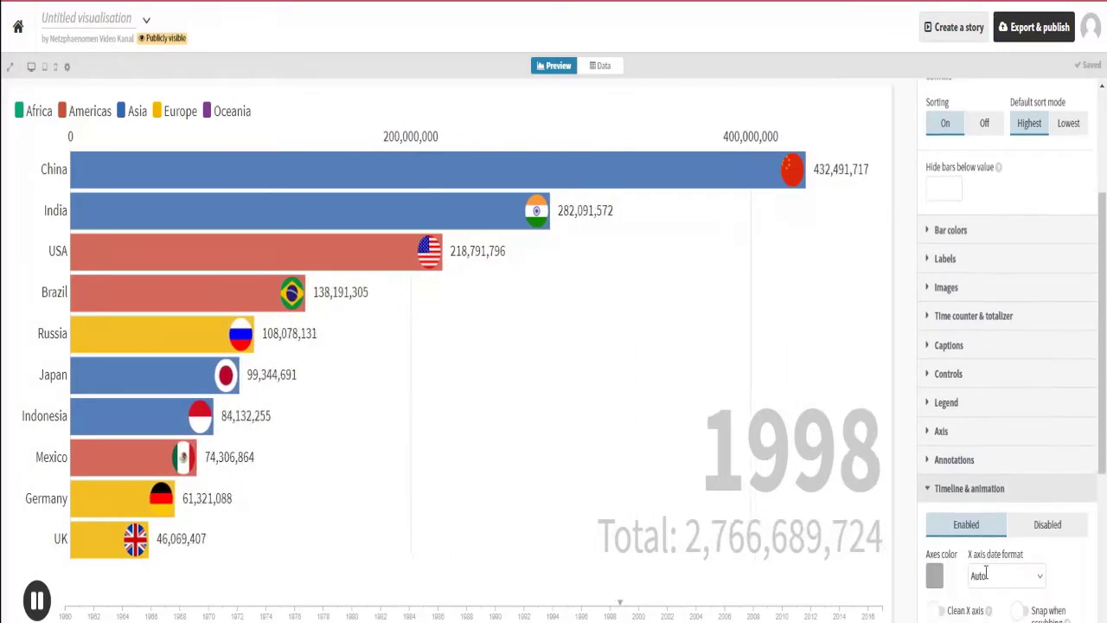
scroll(986, 575, "down", 2)
scroll(986, 577, "down", 2)
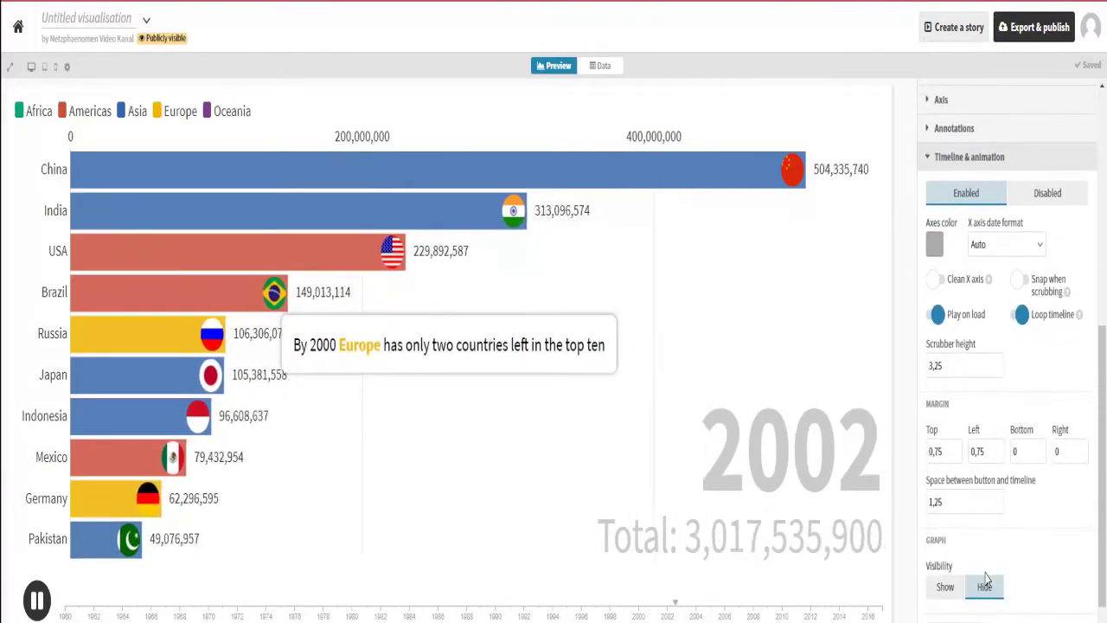
scroll(986, 578, "down", 3)
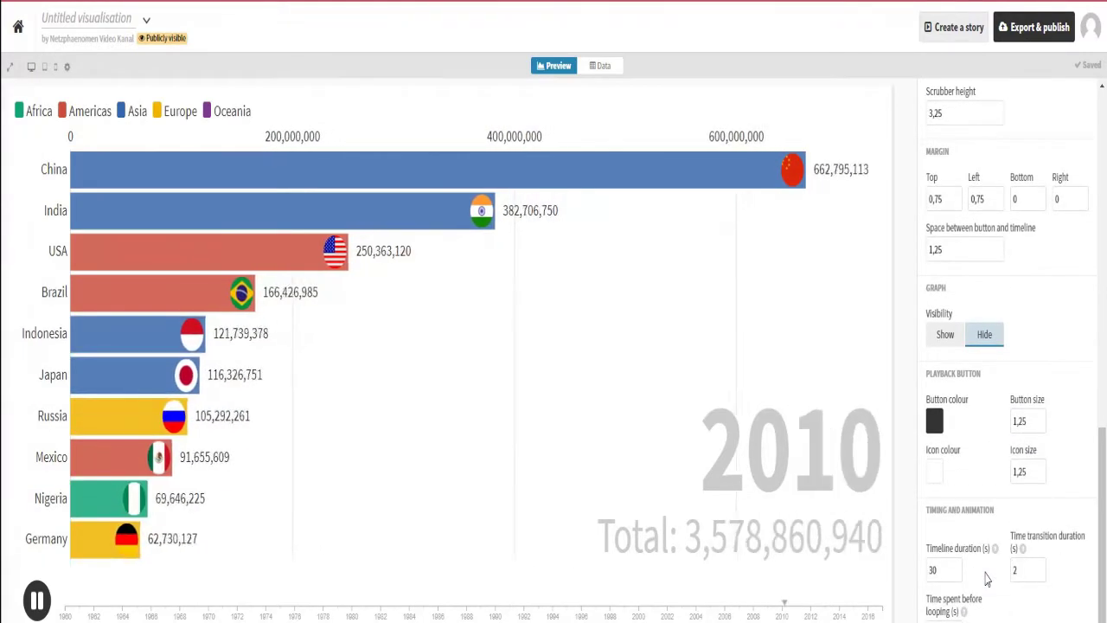
scroll(986, 578, "down", 2)
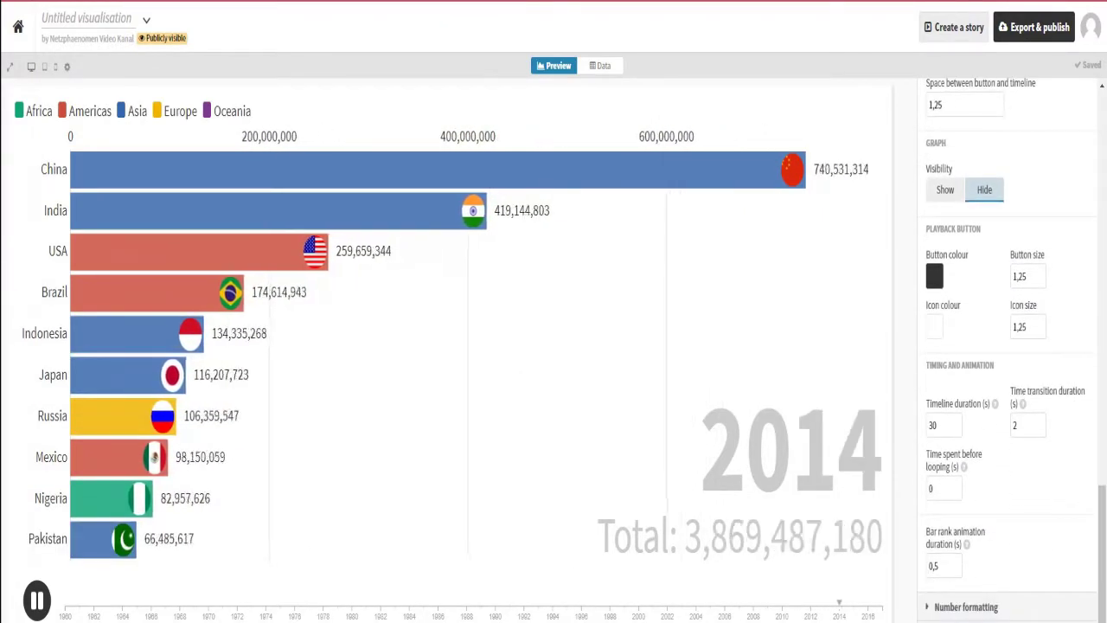
Give the chart the title 'Population developement' in the Header settings.
scroll(975, 569, "down", 1)
left_click(975, 569)
scroll(978, 565, "down", 3)
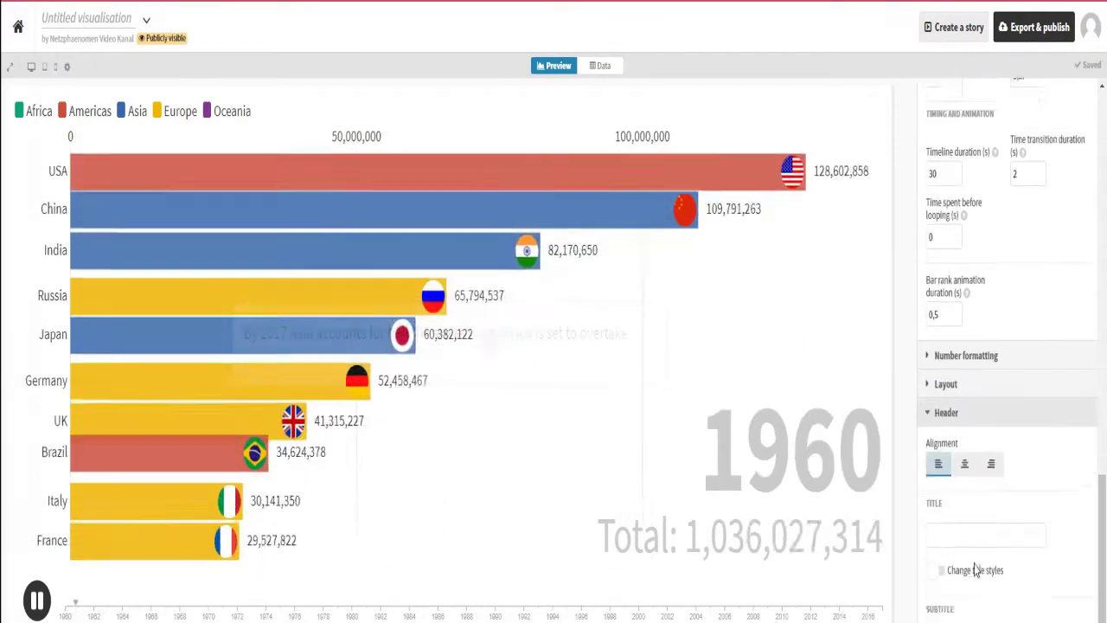
left_click(951, 449)
type("P")
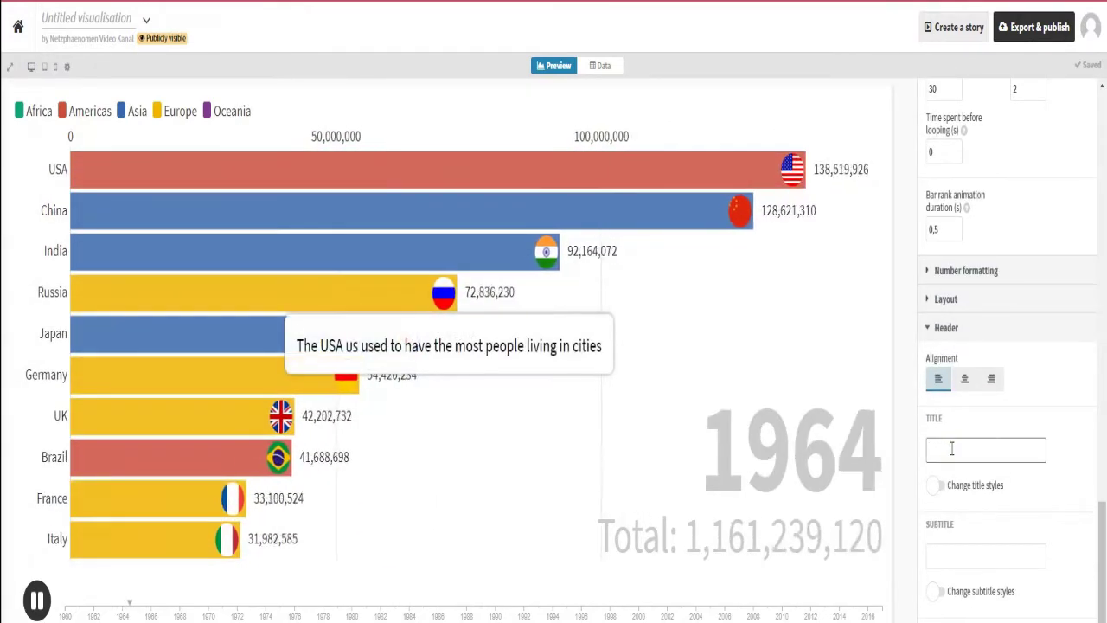
type("opulation")
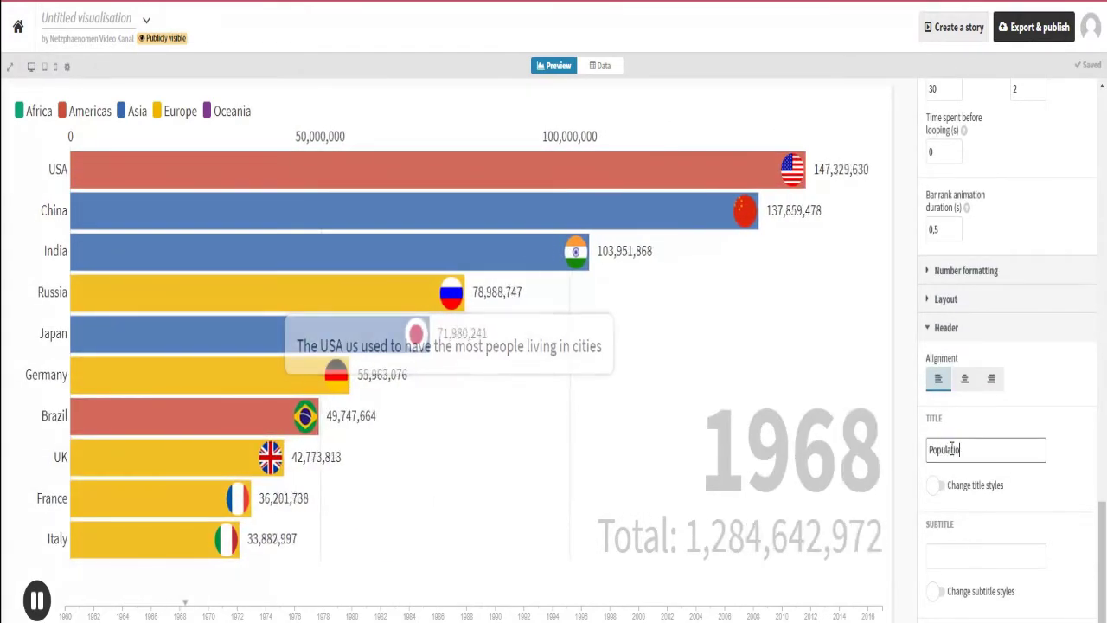
type(" d")
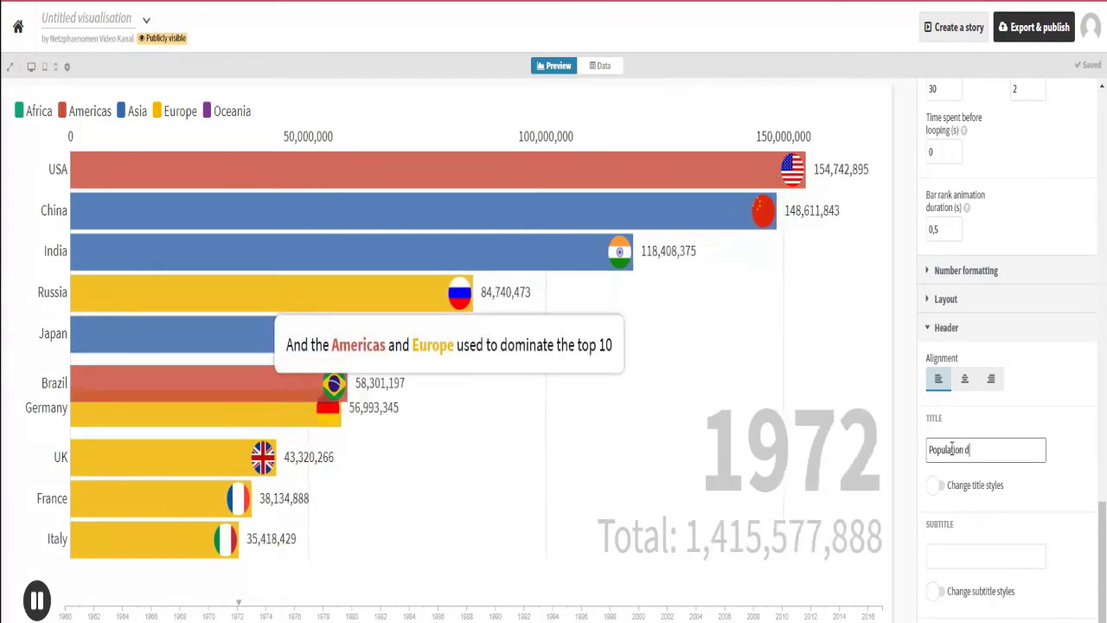
type("evelo")
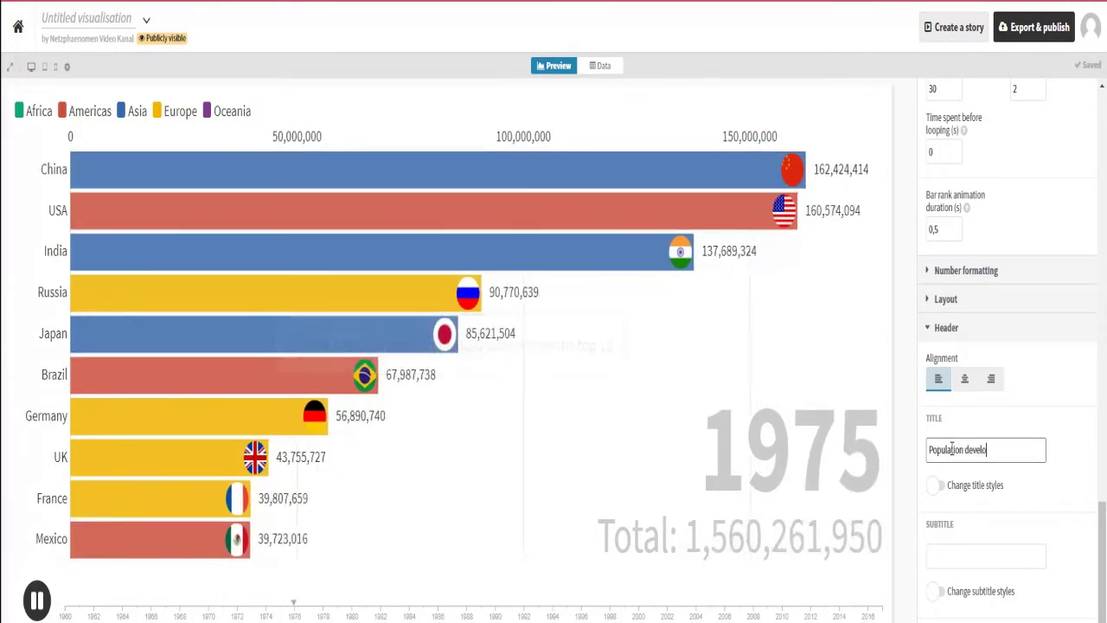
type("pement")
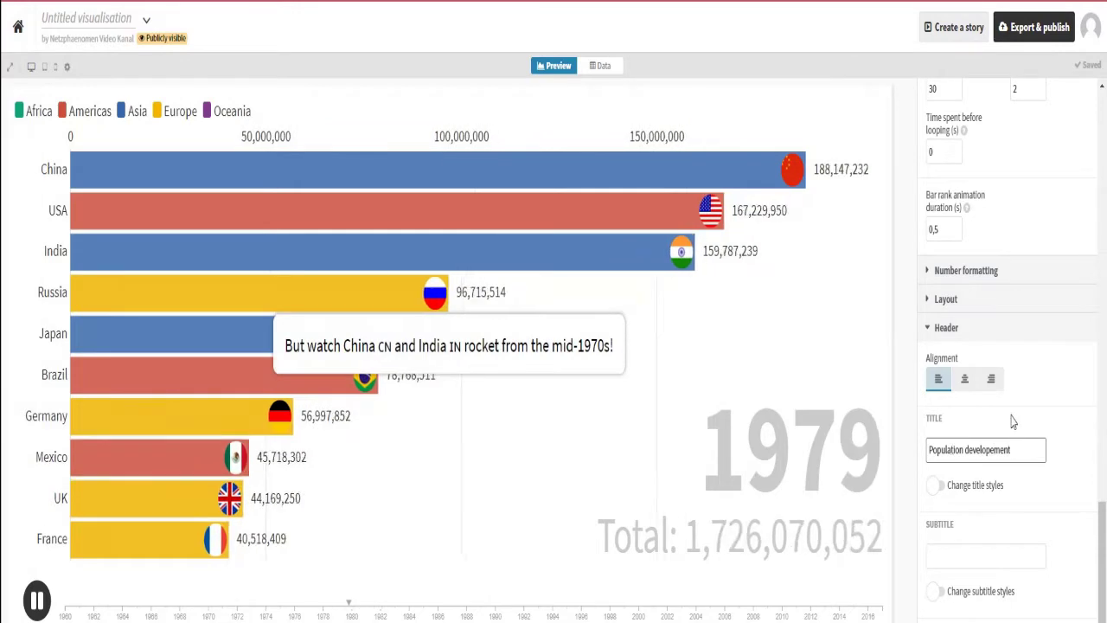
left_click(1041, 395)
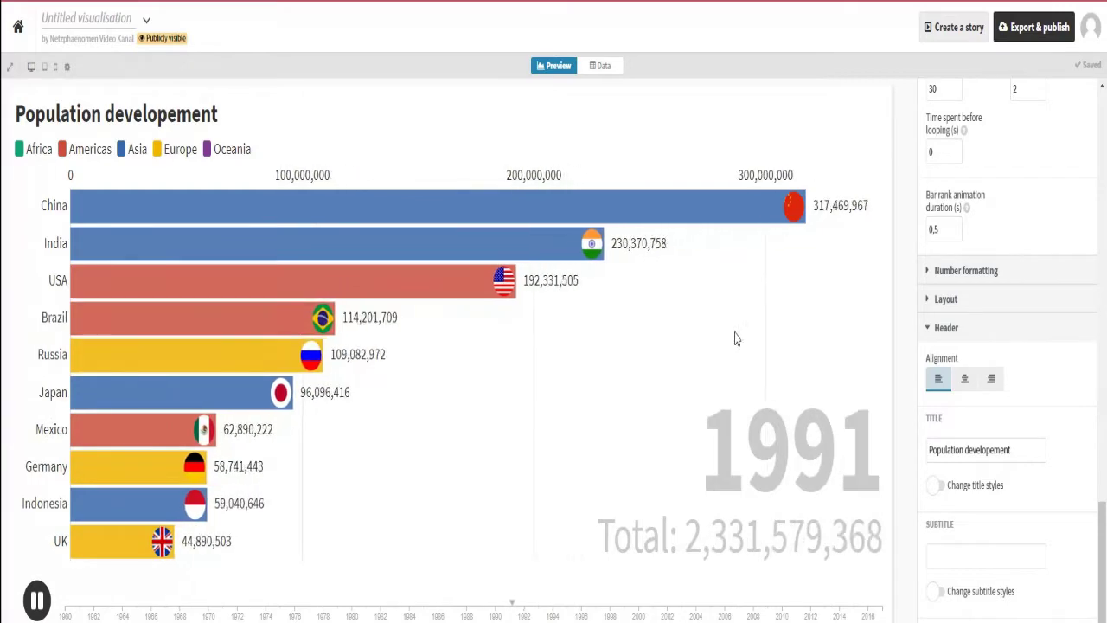
In Layout, set the main font to Lora after briefly trying Roboto Condensed.
scroll(1014, 450, "down", 2)
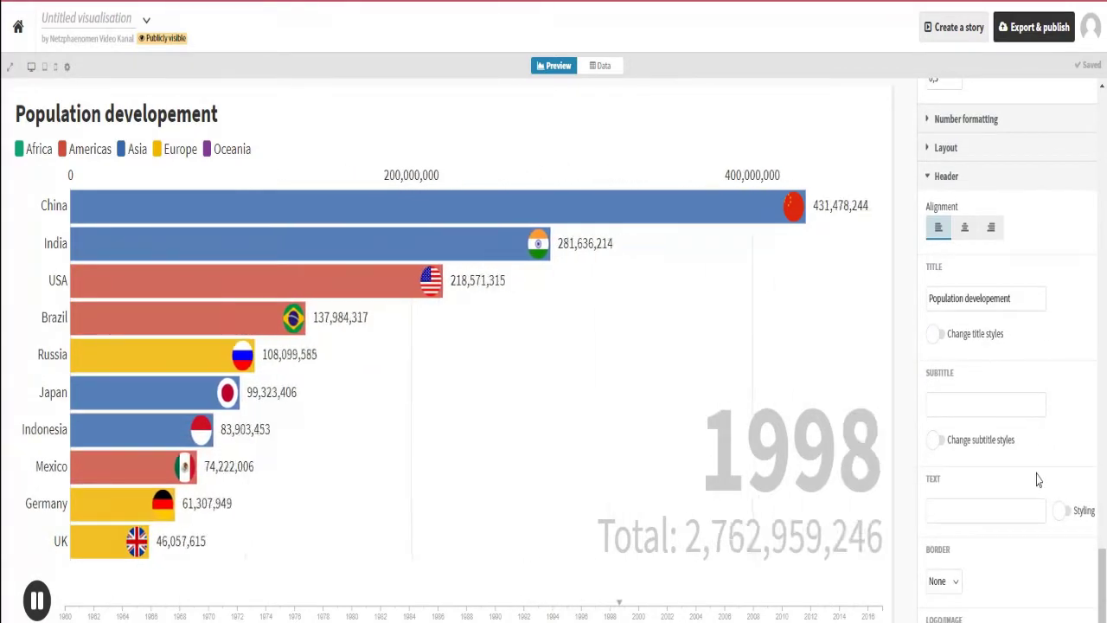
scroll(1038, 480, "up", 2)
scroll(1038, 476, "up", 3)
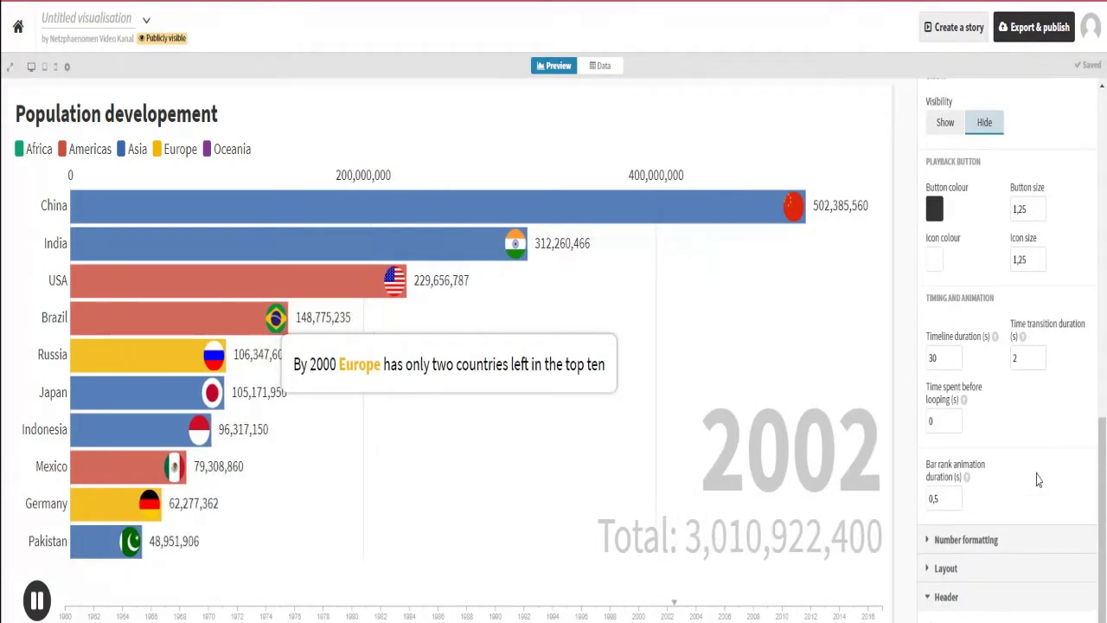
left_click(976, 541)
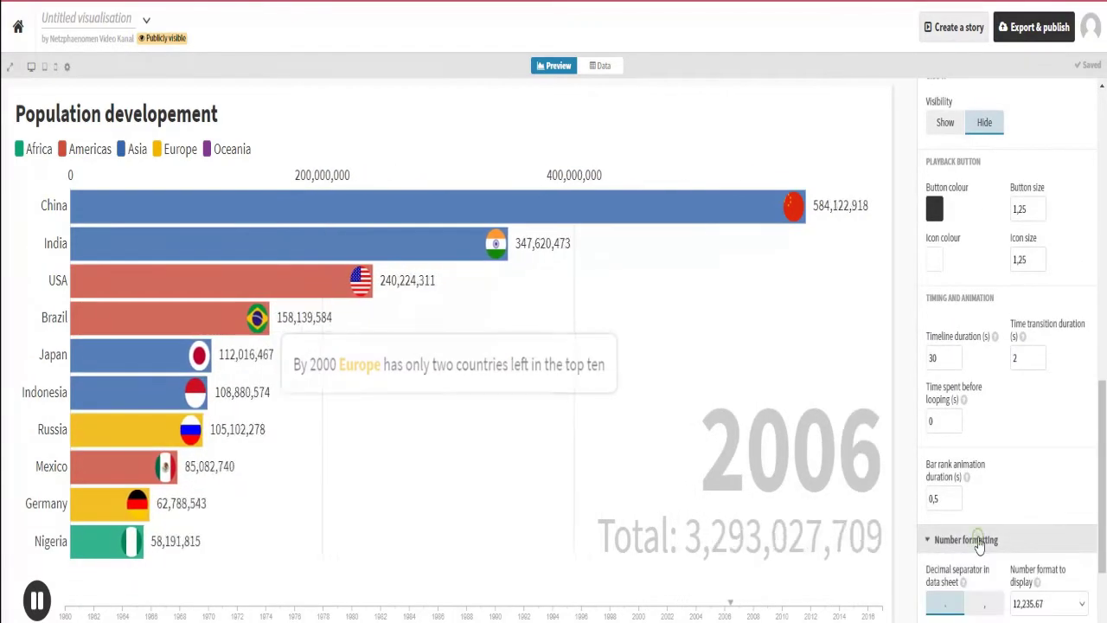
scroll(980, 543, "down", 2)
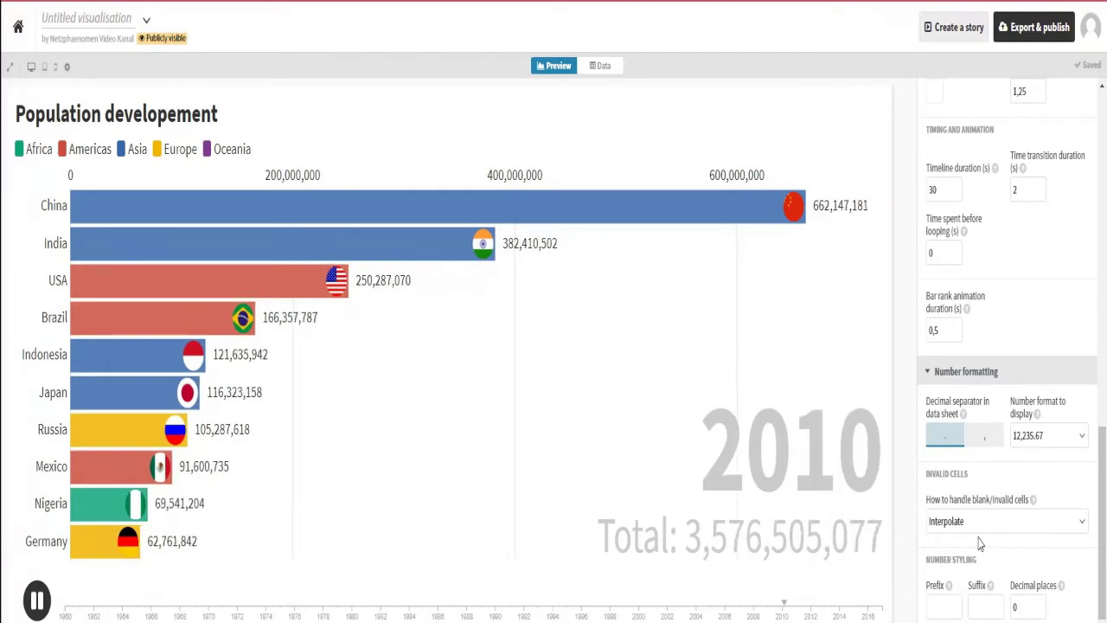
scroll(980, 543, "down", 2)
scroll(980, 543, "up", 1)
scroll(980, 542, "down", 1)
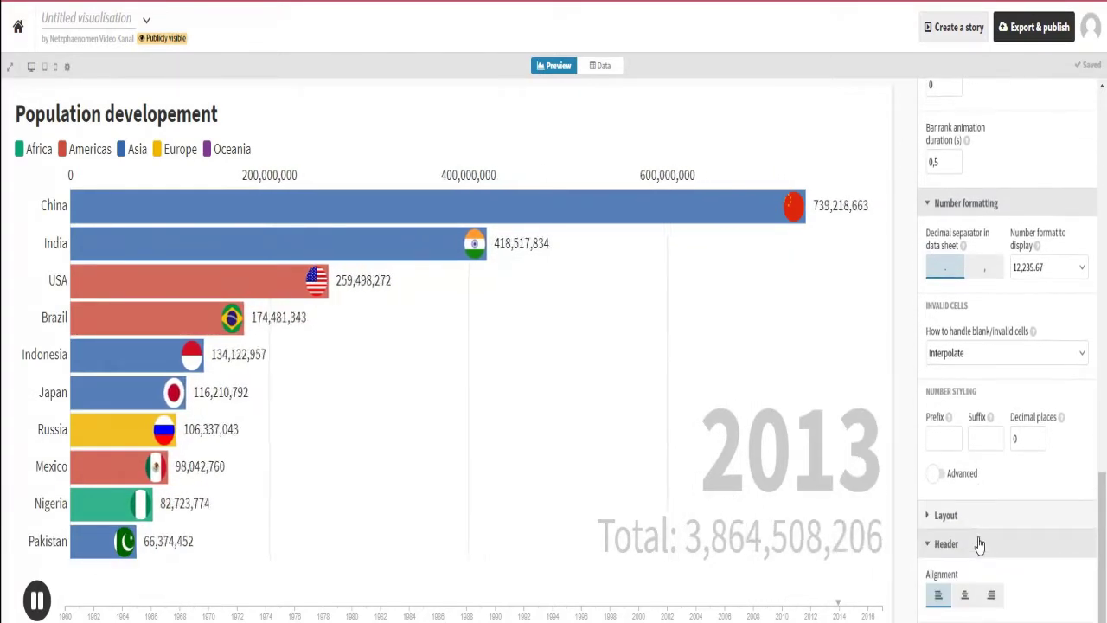
left_click(981, 524)
scroll(981, 524, "down", 2)
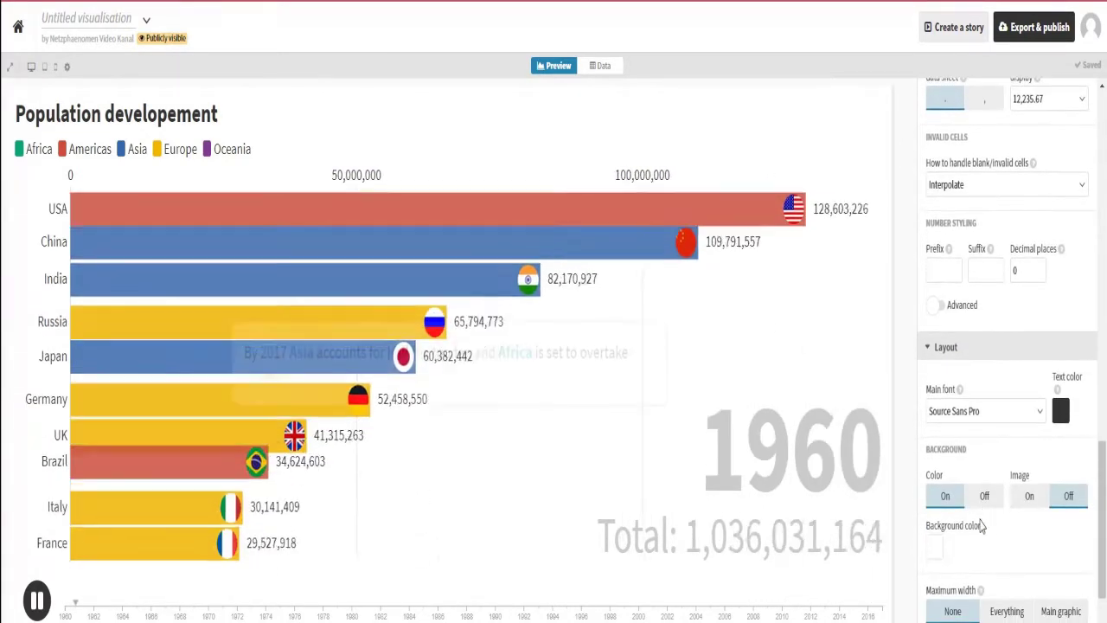
left_click(1026, 412)
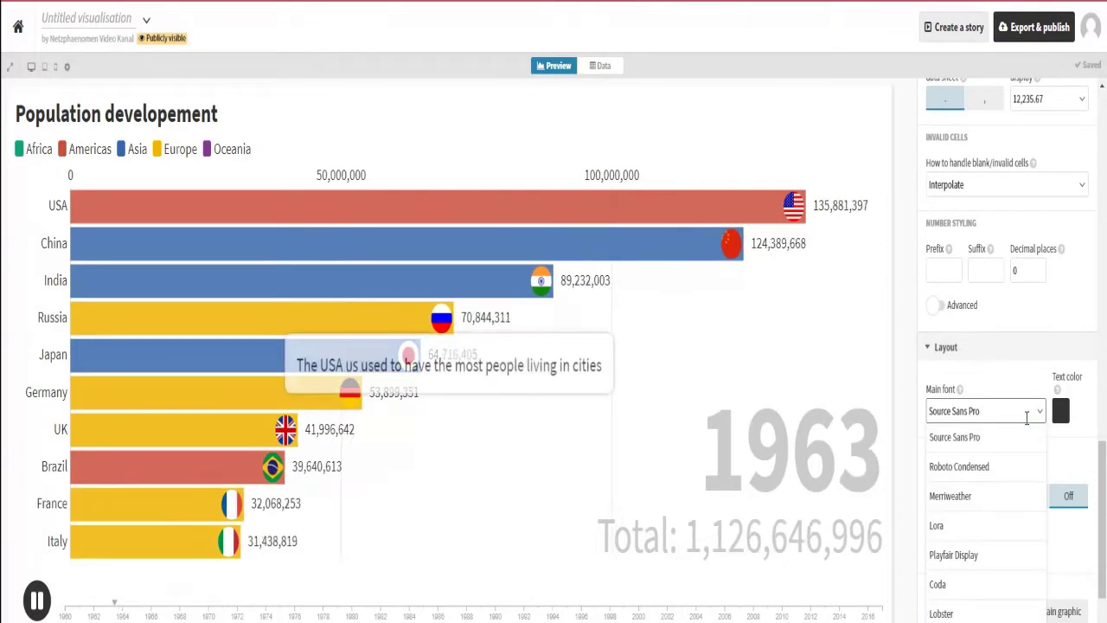
left_click(1009, 472)
left_click(995, 412)
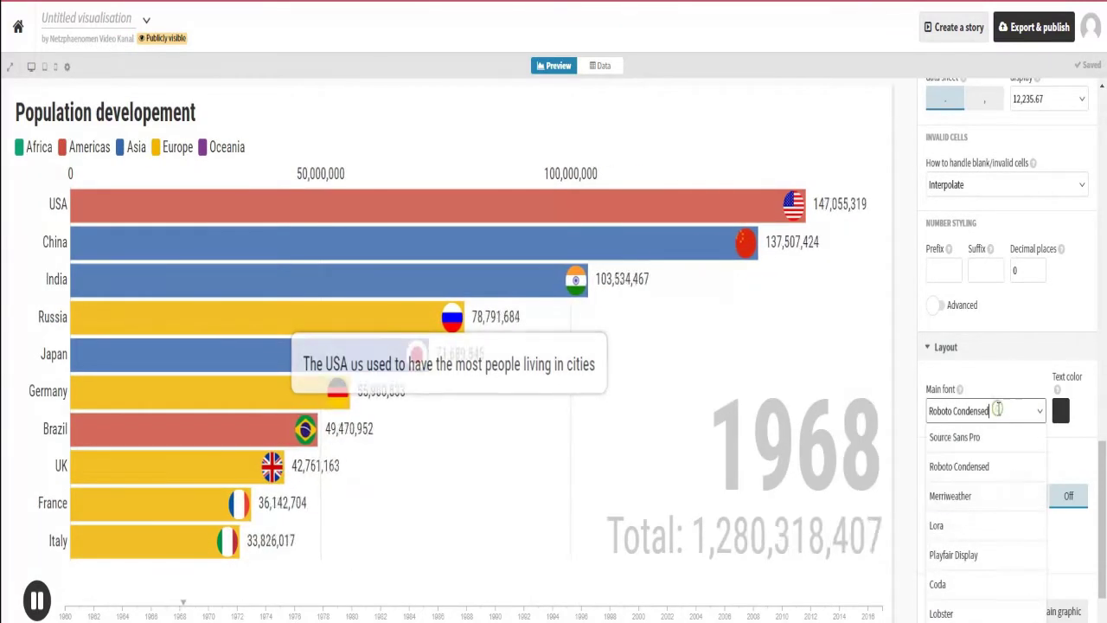
left_click(960, 456)
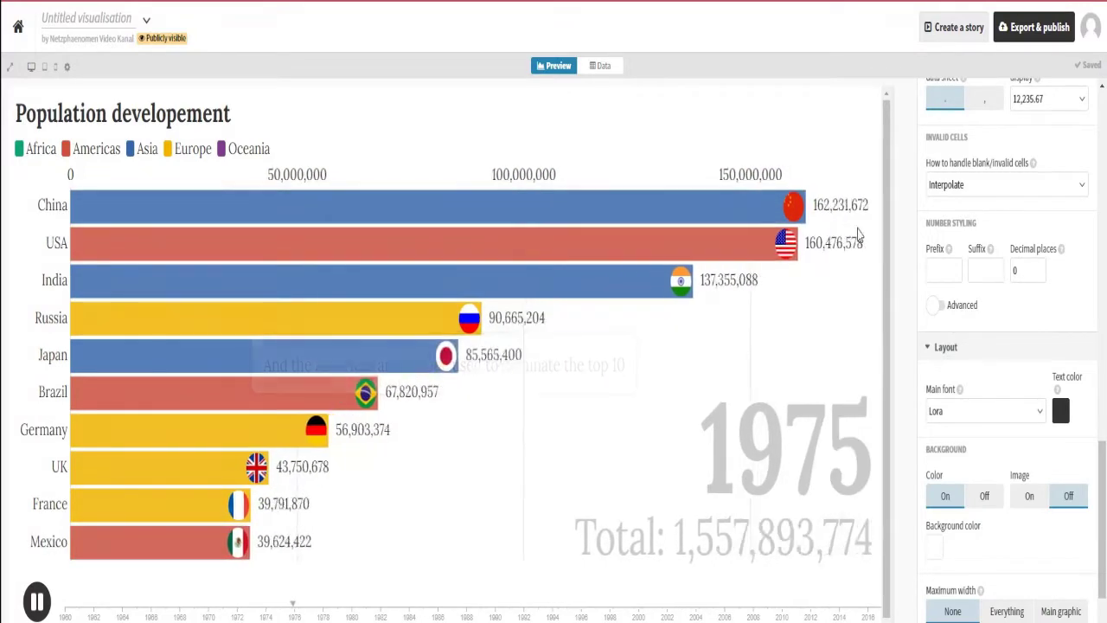
scroll(981, 491, "down", 2)
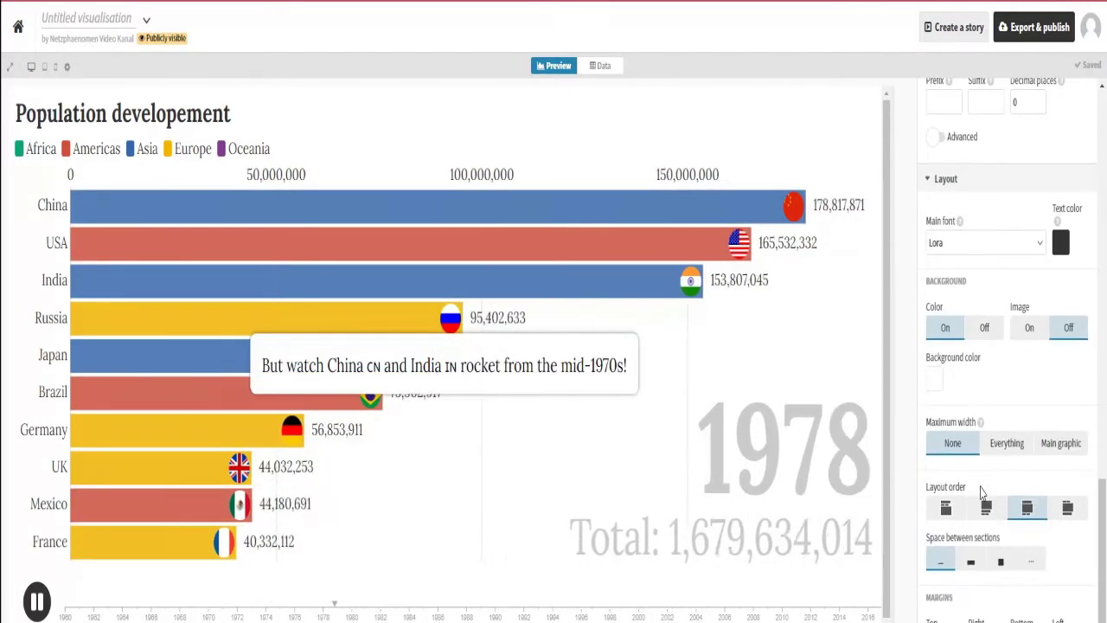
Try red and then yellow as the background colour, then set Background Color to Off.
left_click(934, 378)
left_click(926, 526)
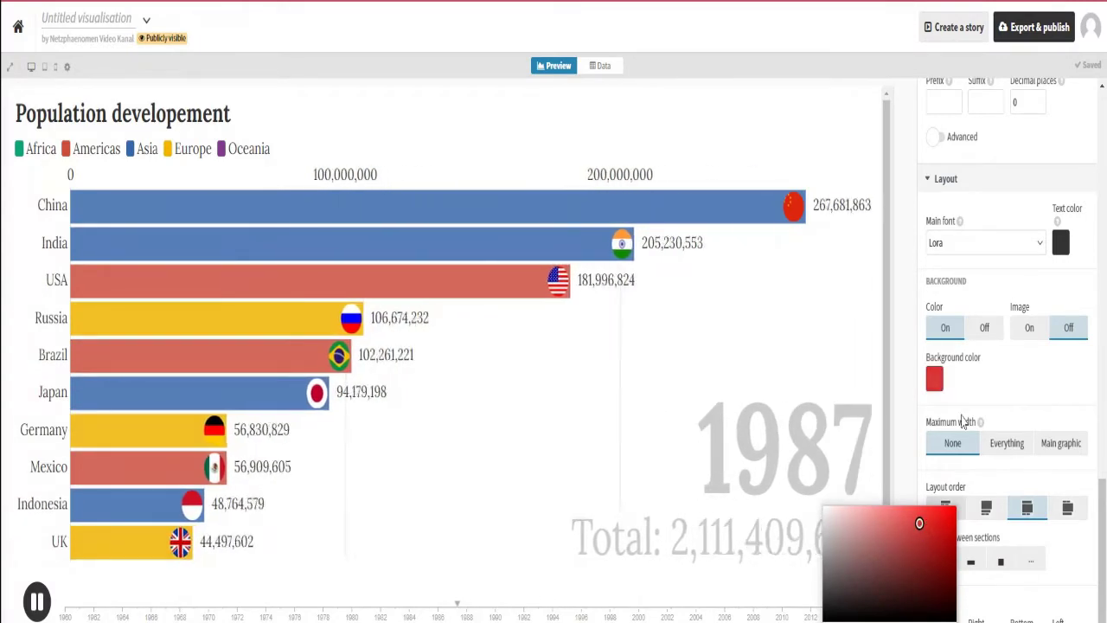
left_click(986, 366)
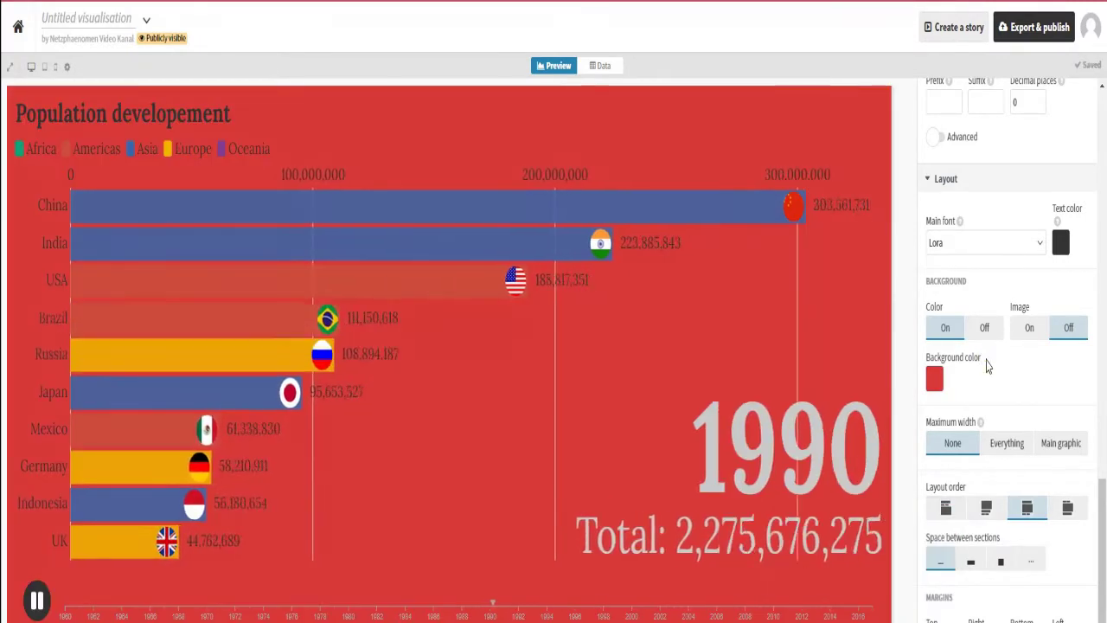
left_click(934, 378)
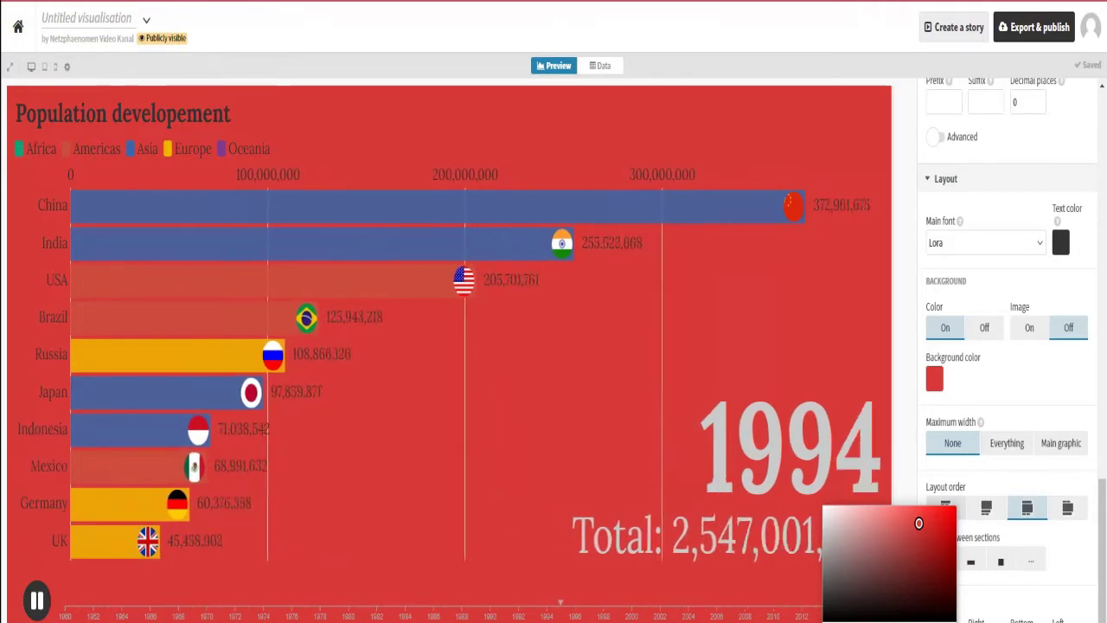
mouse_move(826, 619)
left_mouse_down()
mouse_move(889, 618)
mouse_move(846, 618)
left_mouse_up()
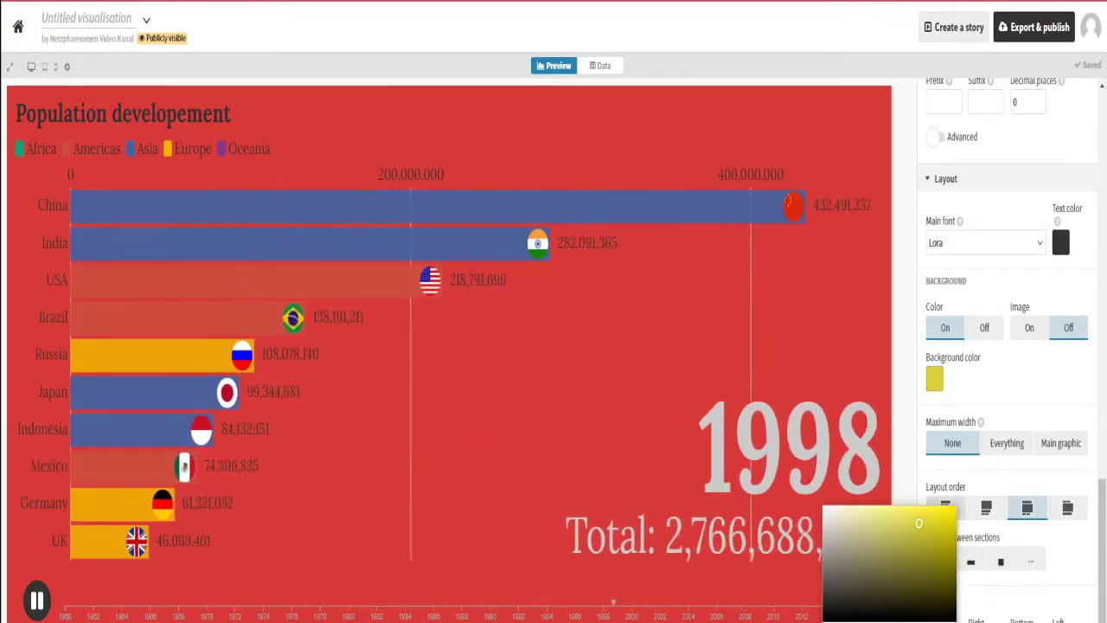
left_click(994, 528)
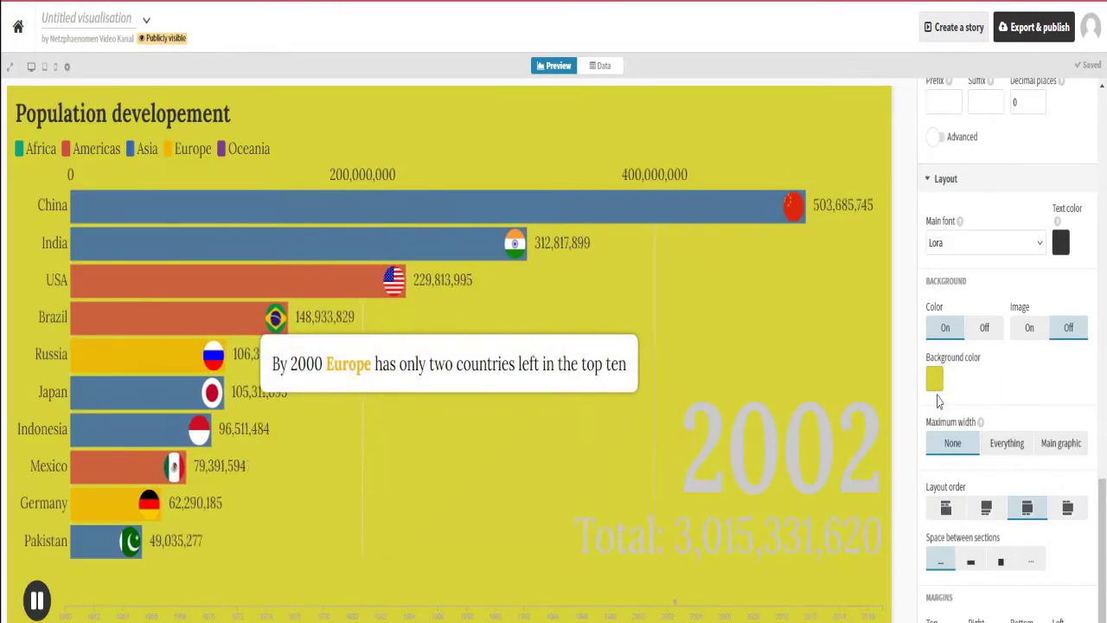
left_click(936, 382)
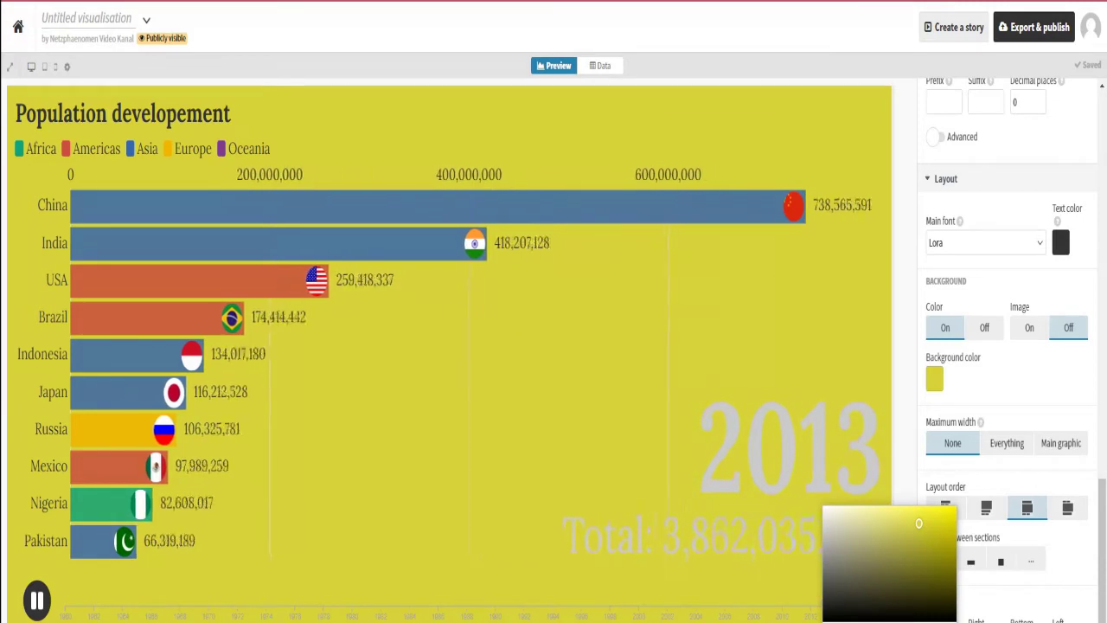
left_click(978, 604)
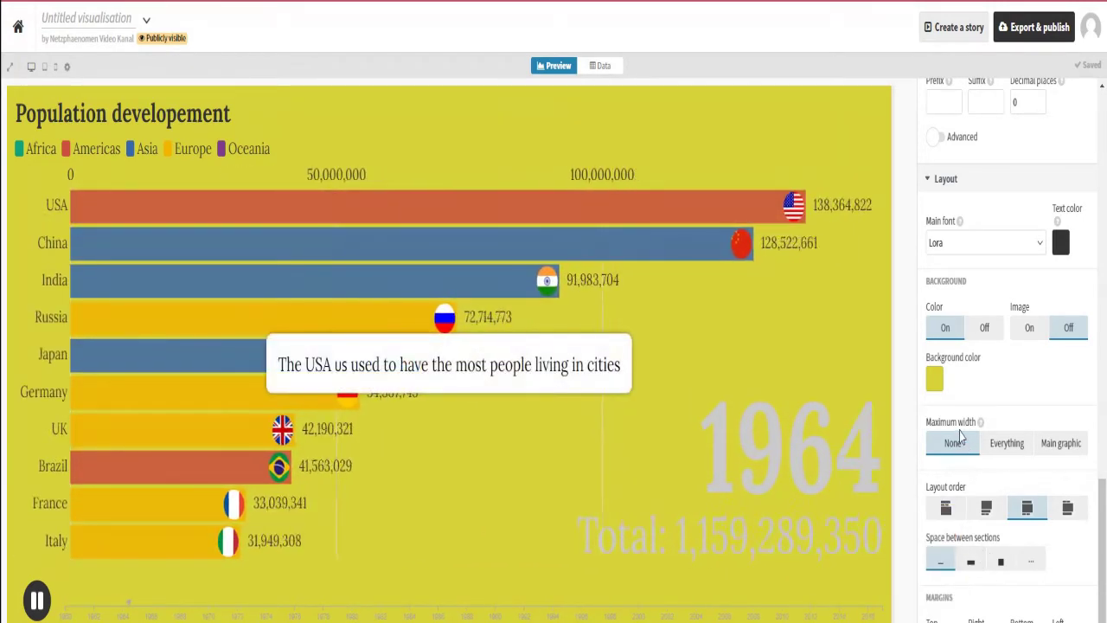
left_click(986, 329)
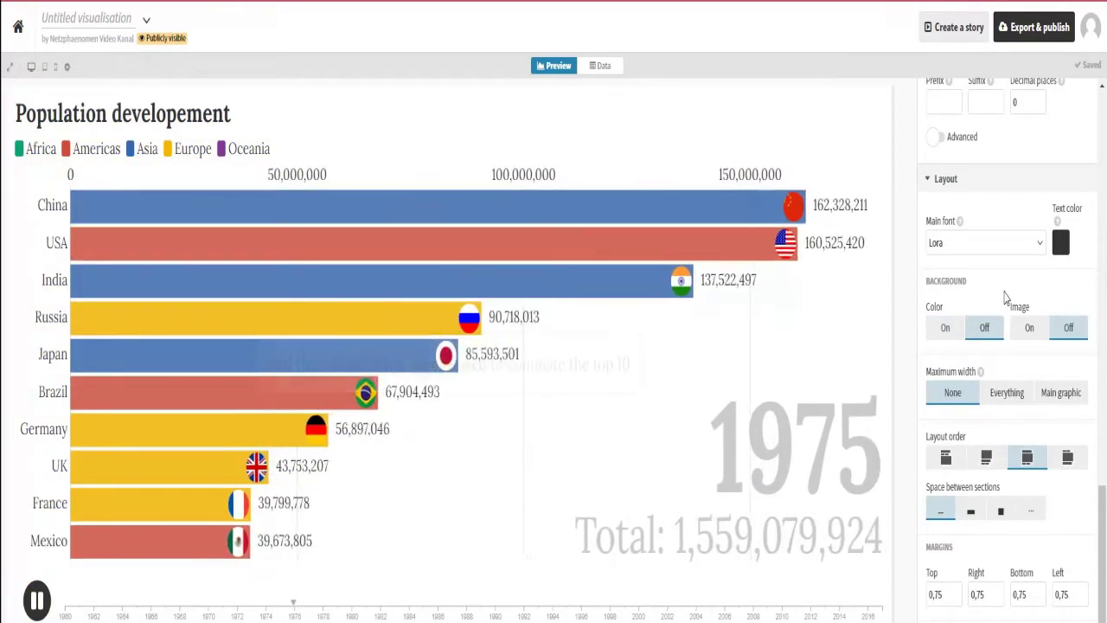
Scroll the settings panel back up to the top.
scroll(1004, 298, "up", 2)
scroll(1002, 288, "up", 10)
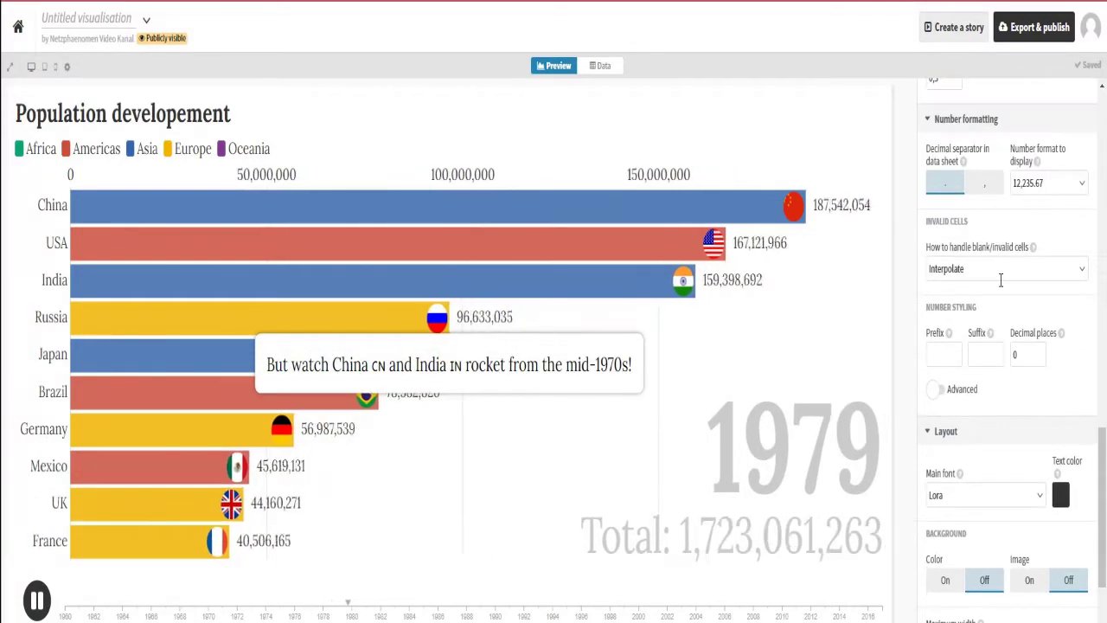
scroll(1002, 290, "up", 10)
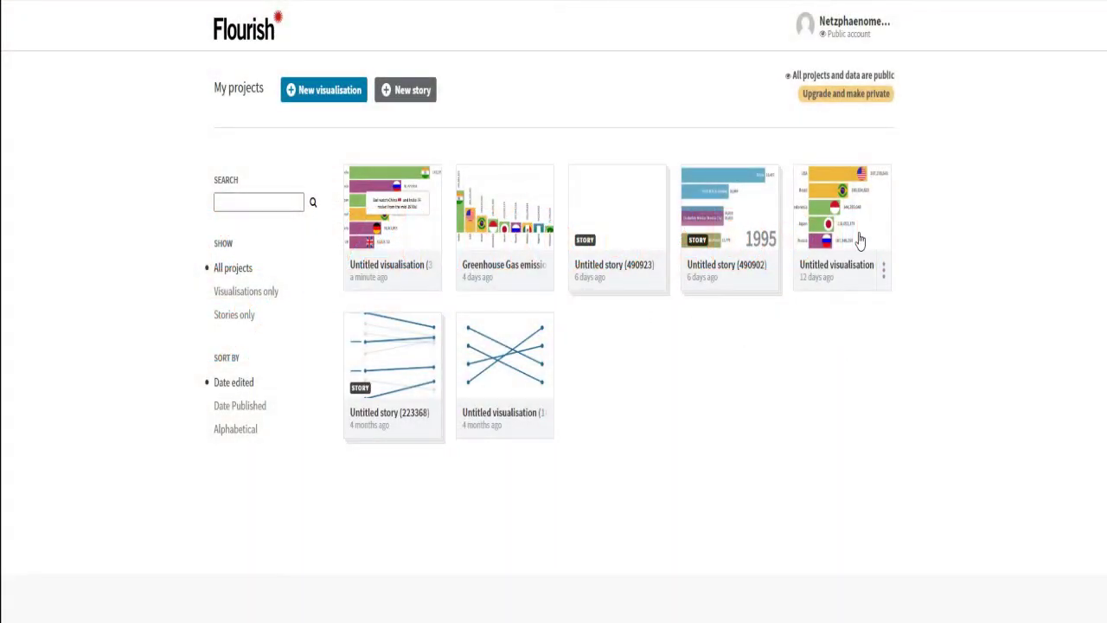
Open the older Untitled bar chart race and view its Data tab of country populations.
left_click(860, 240)
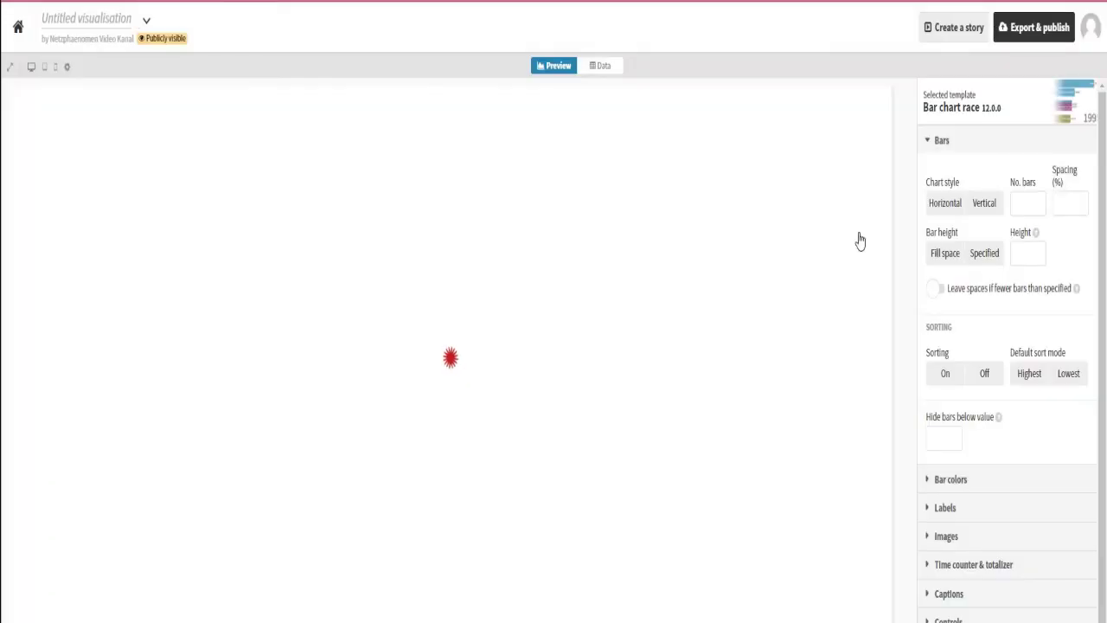
left_click(608, 68)
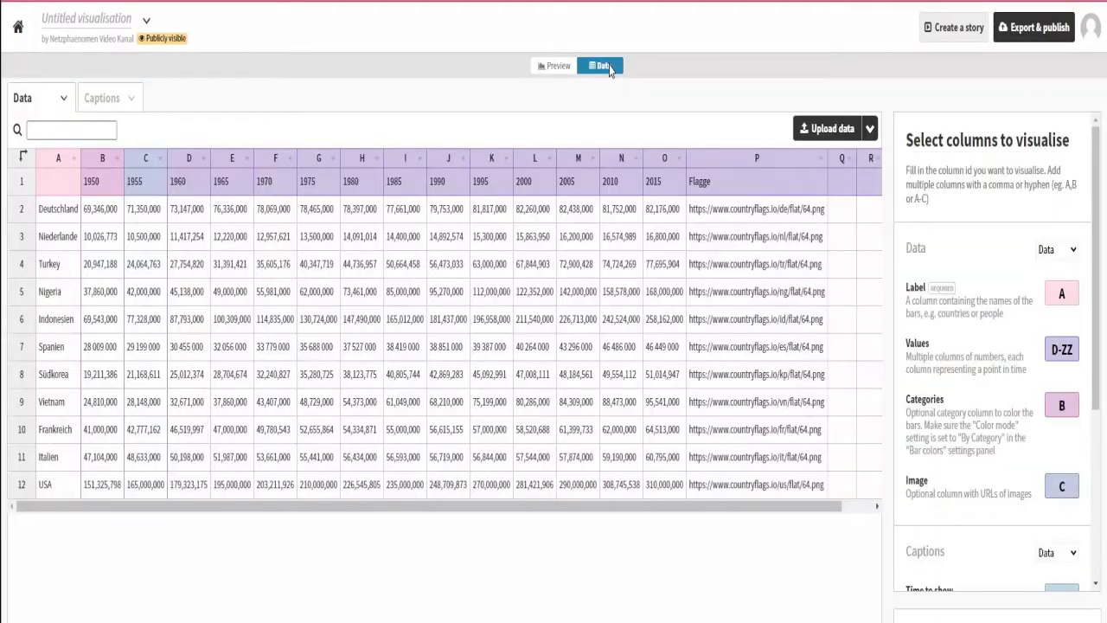
left_click(555, 67)
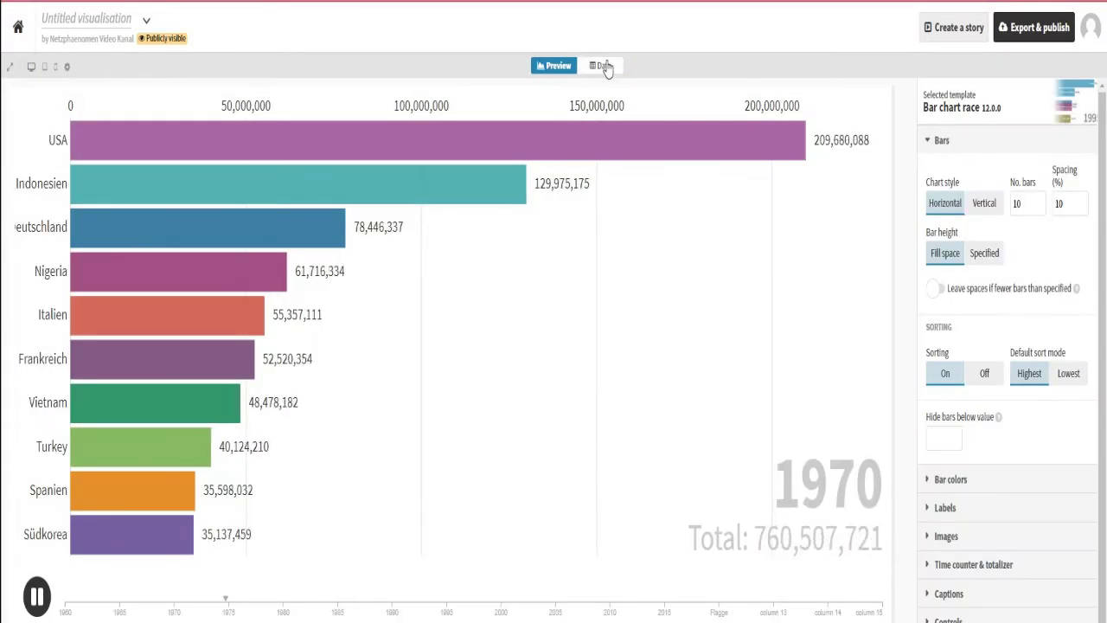
left_click(608, 67)
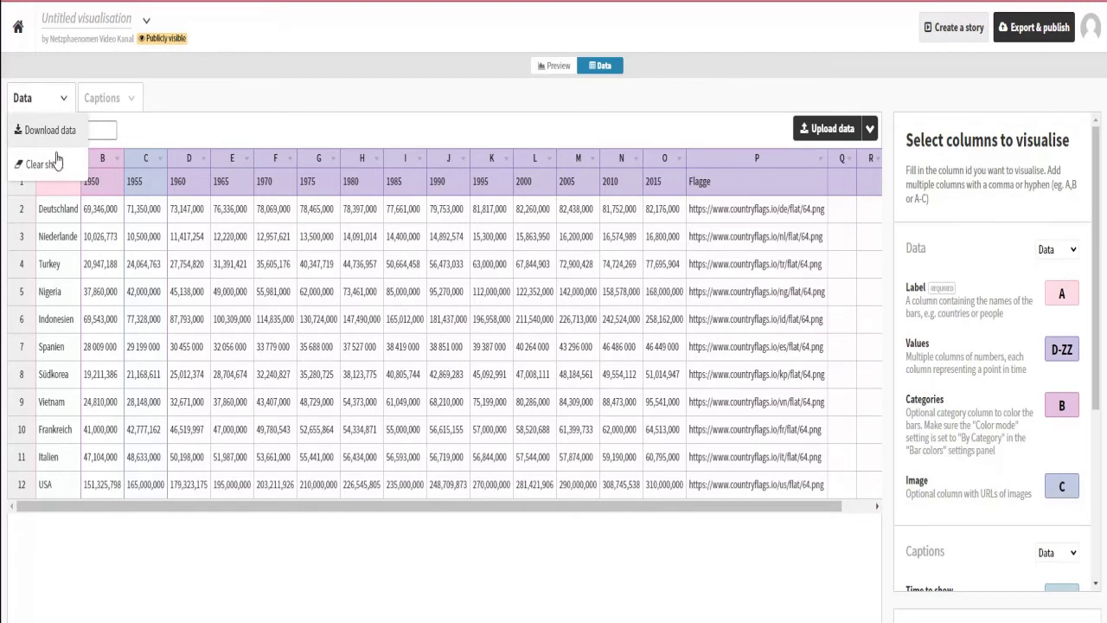
Clear the sheet and publicly import the Data sheet of the Health Nutrition and Population Statistics Excel file.
left_click(45, 166)
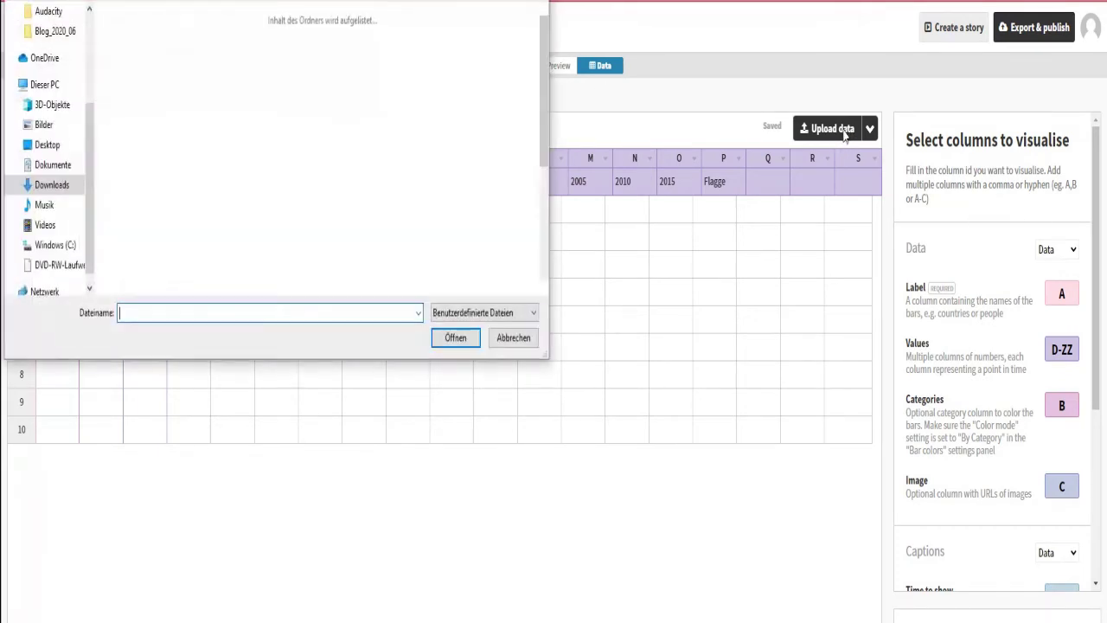
left_click(455, 338)
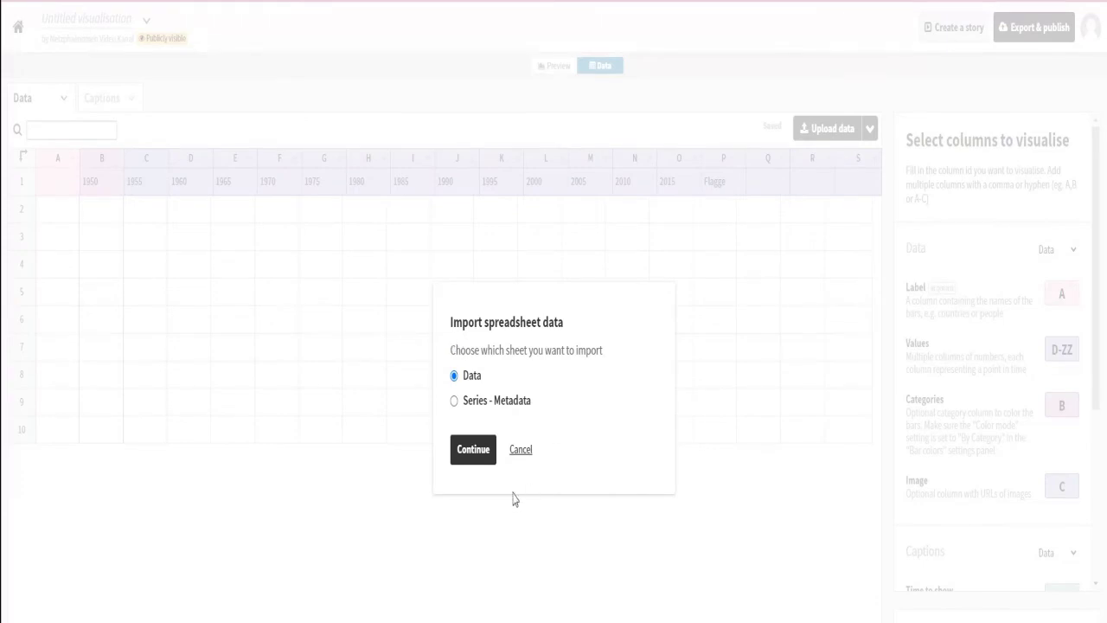
left_click(470, 450)
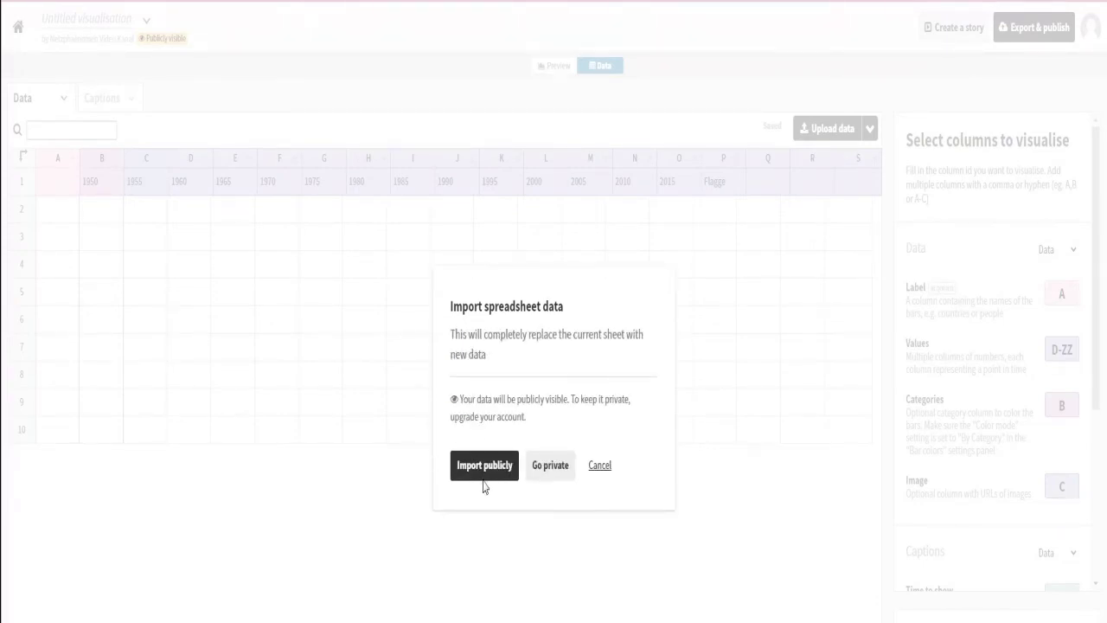
left_click(475, 475)
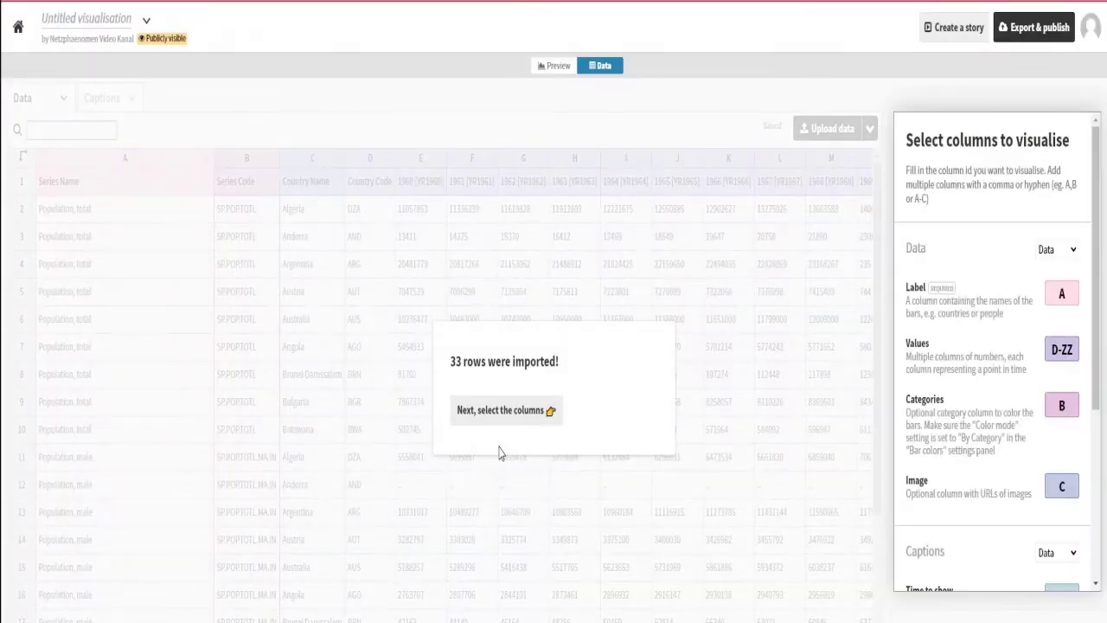
Narrow the Series Code column after its removal is blocked, and begin changing the Label column to C.
left_click(510, 411)
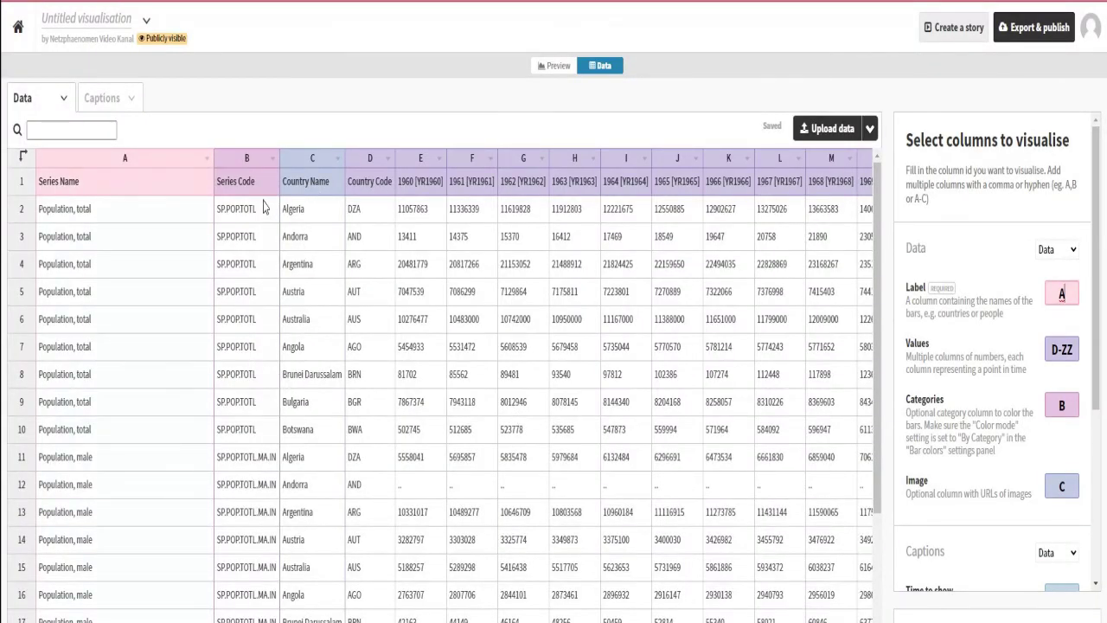
left_click(253, 156)
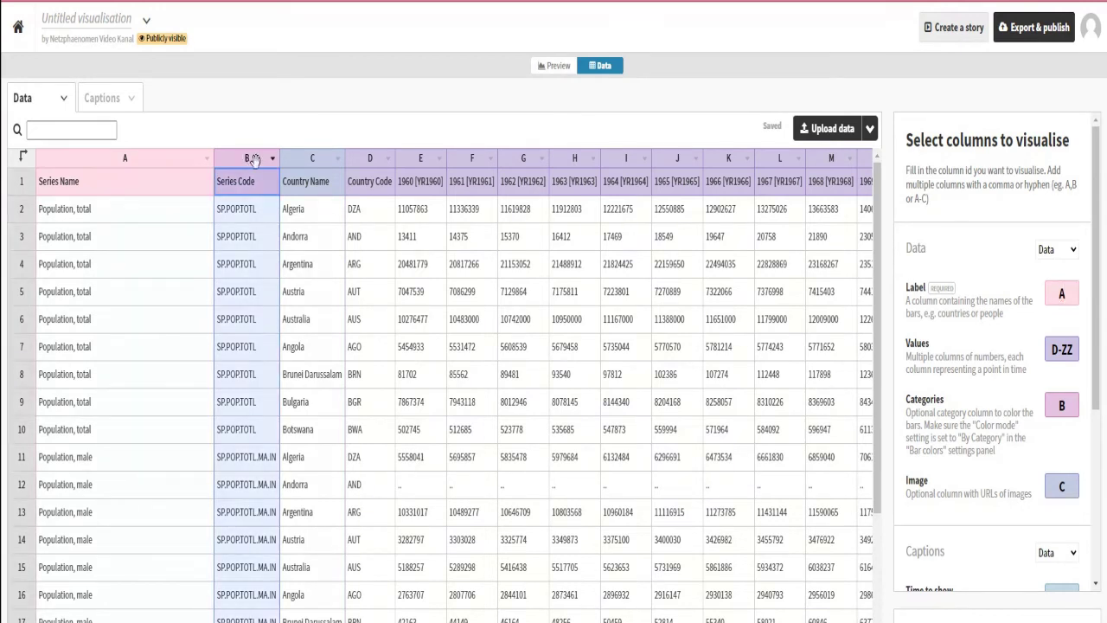
left_click(272, 160)
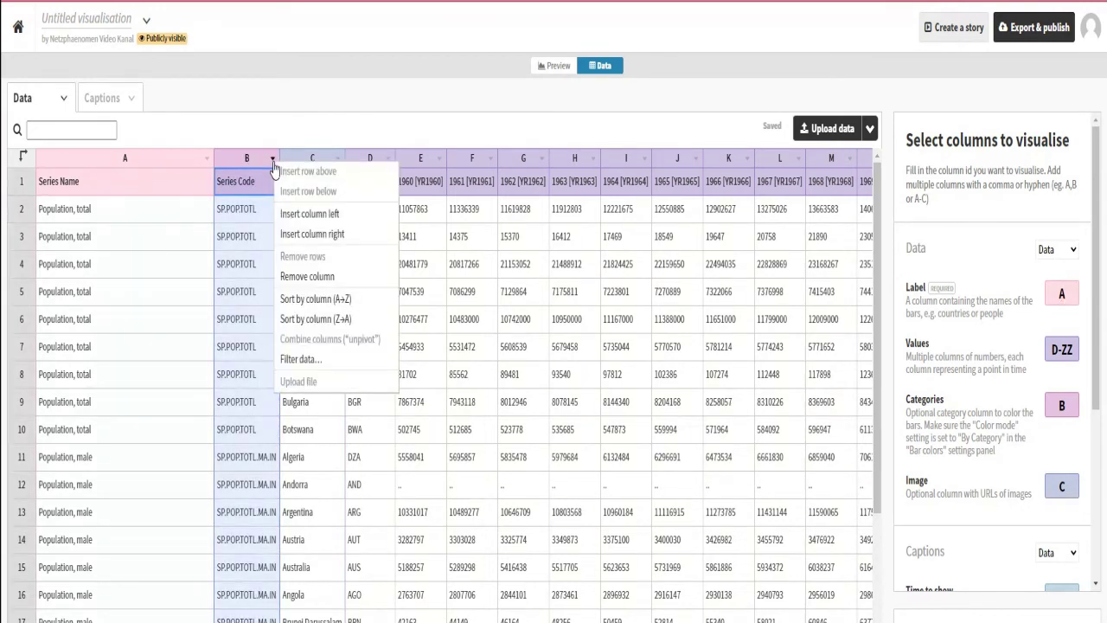
left_click(297, 277)
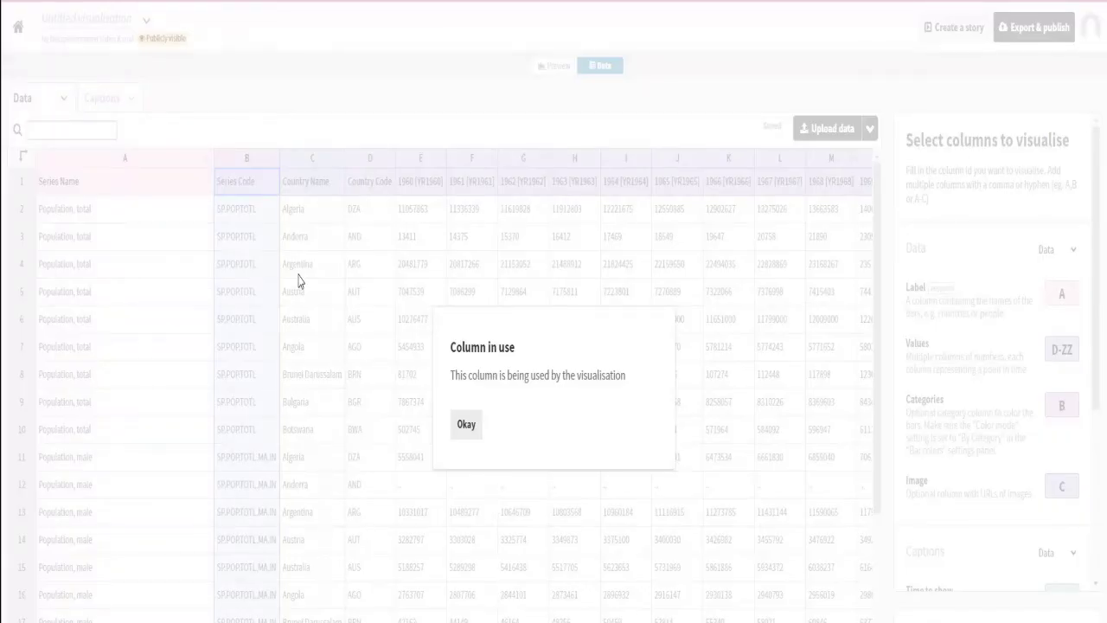
left_click(465, 424)
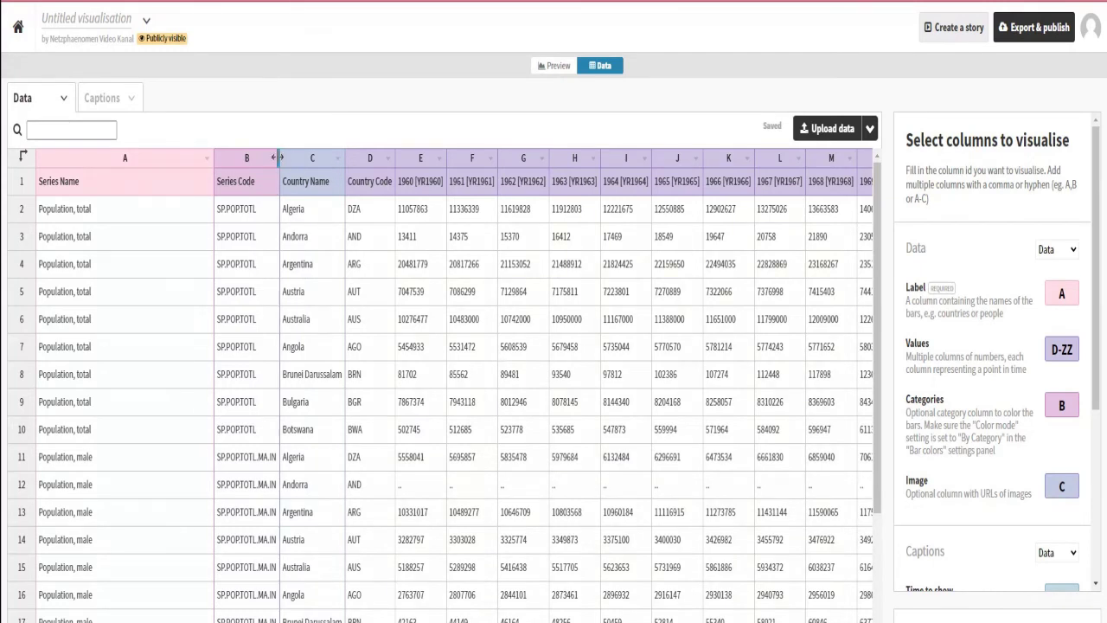
left_click_drag(279, 158, 253, 158)
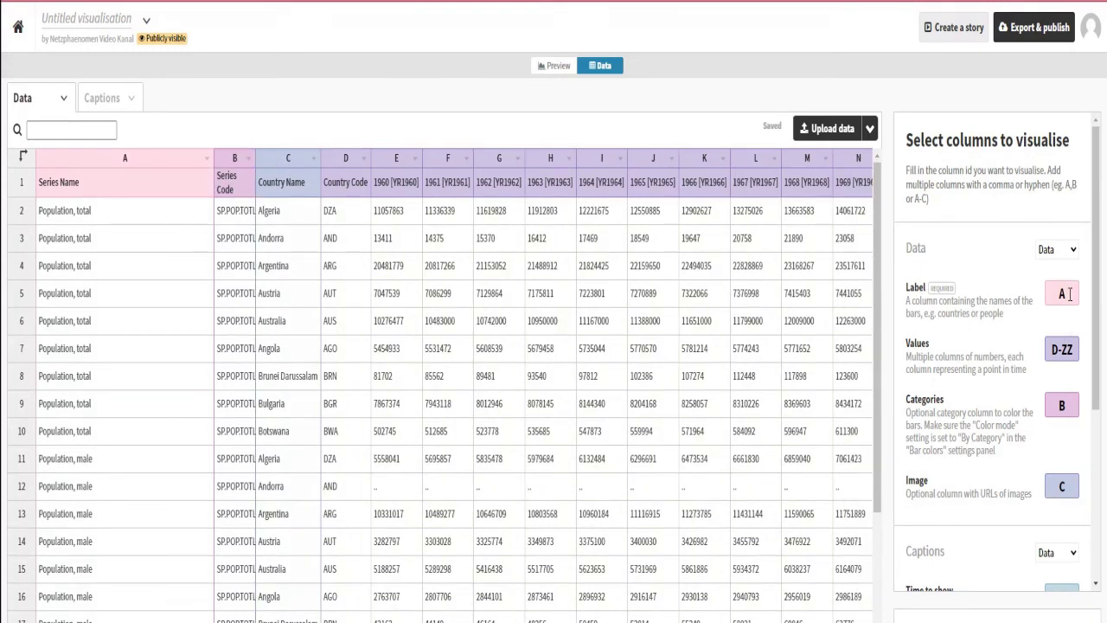
left_click_drag(1070, 295, 1043, 305)
Shorten the '1960 [YR1960]' and '1961 [YR1961]' headers to 1960 and 1961, then preview the chart.
left_click(558, 67)
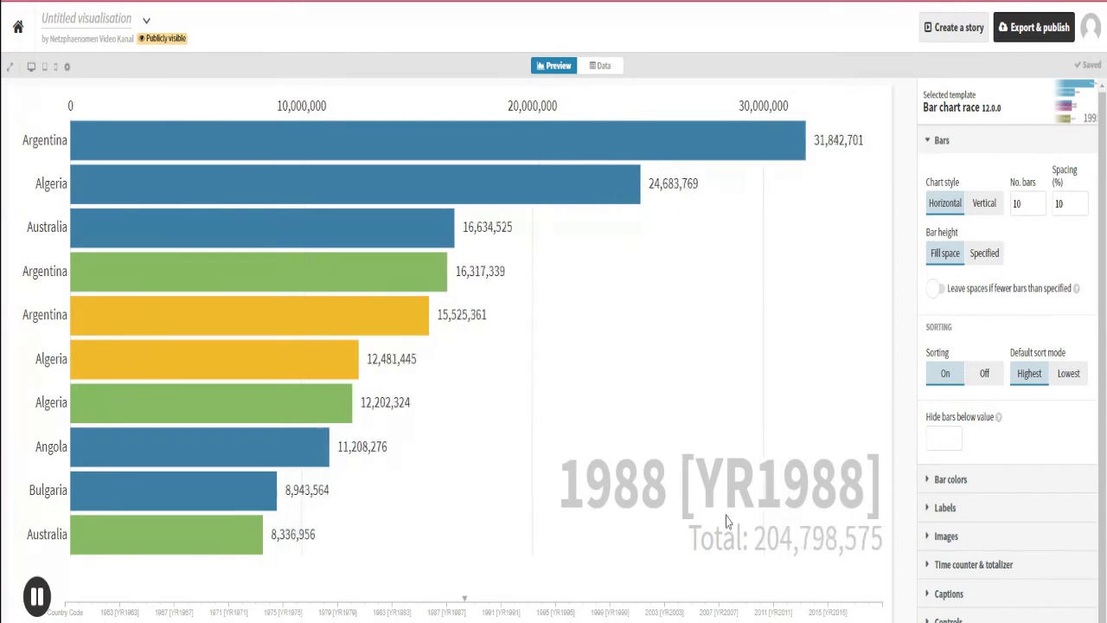
left_click(611, 70)
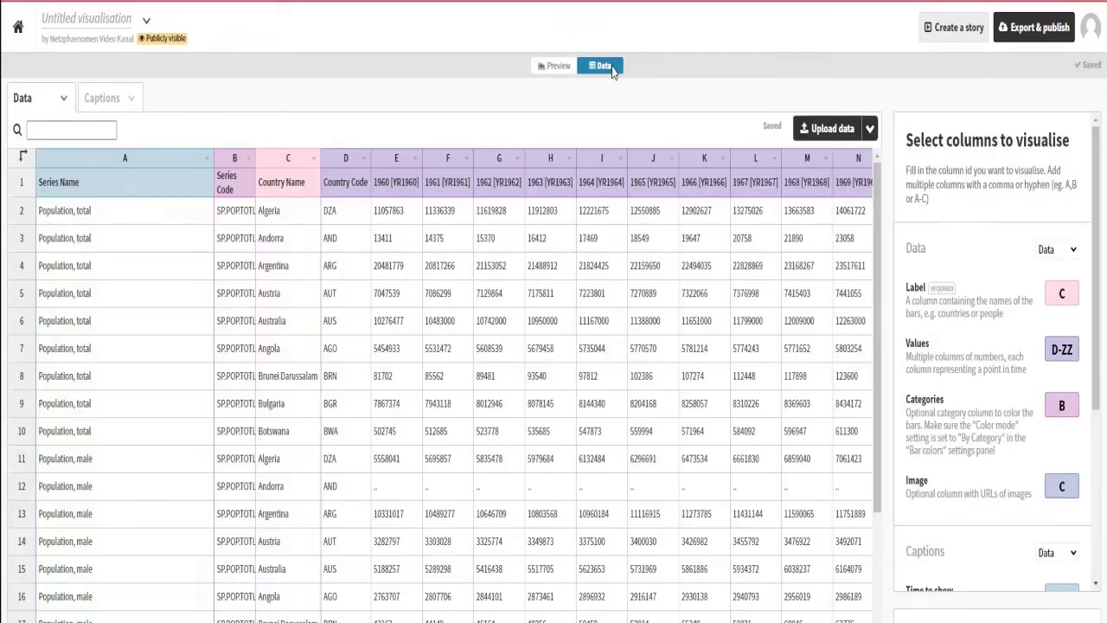
left_click(391, 193)
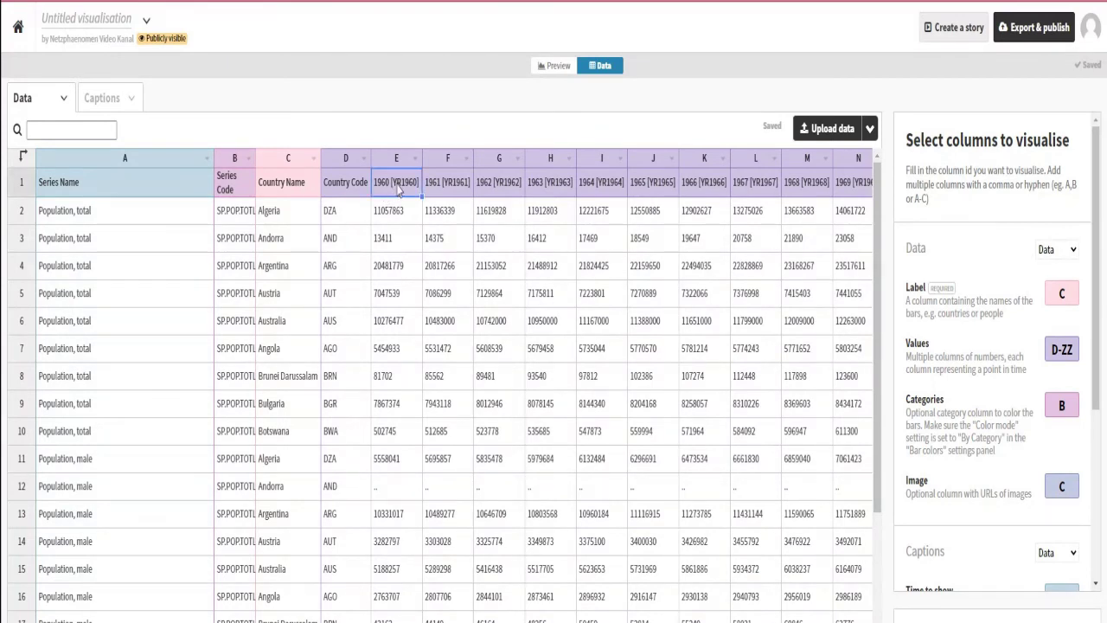
double_click(397, 185)
left_click_drag(391, 177, 419, 178)
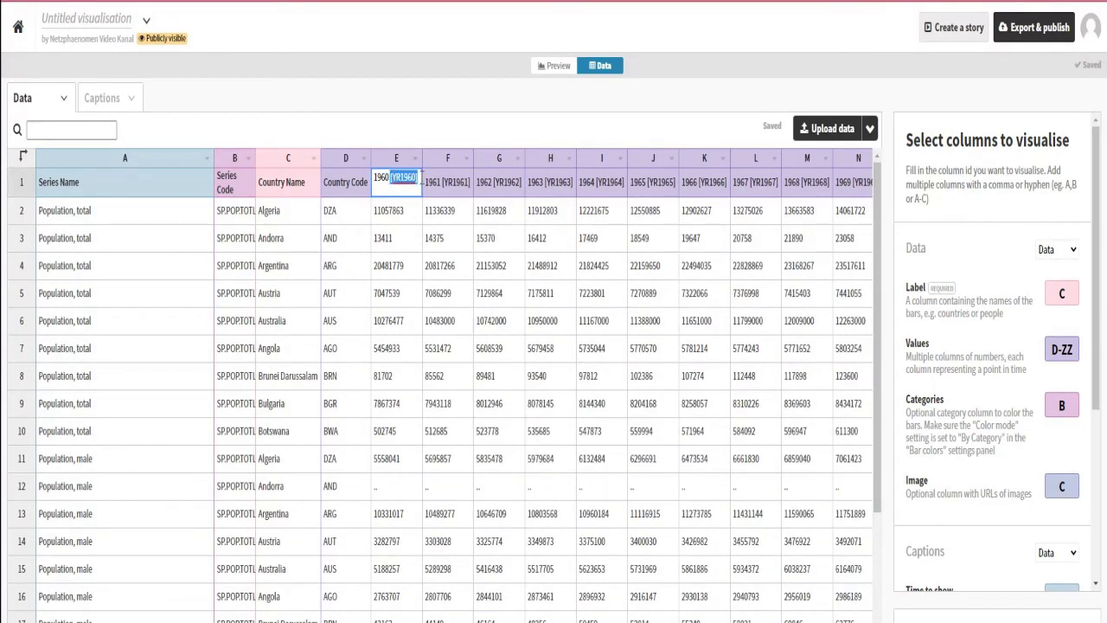
key("BackSpace")
left_click(447, 185)
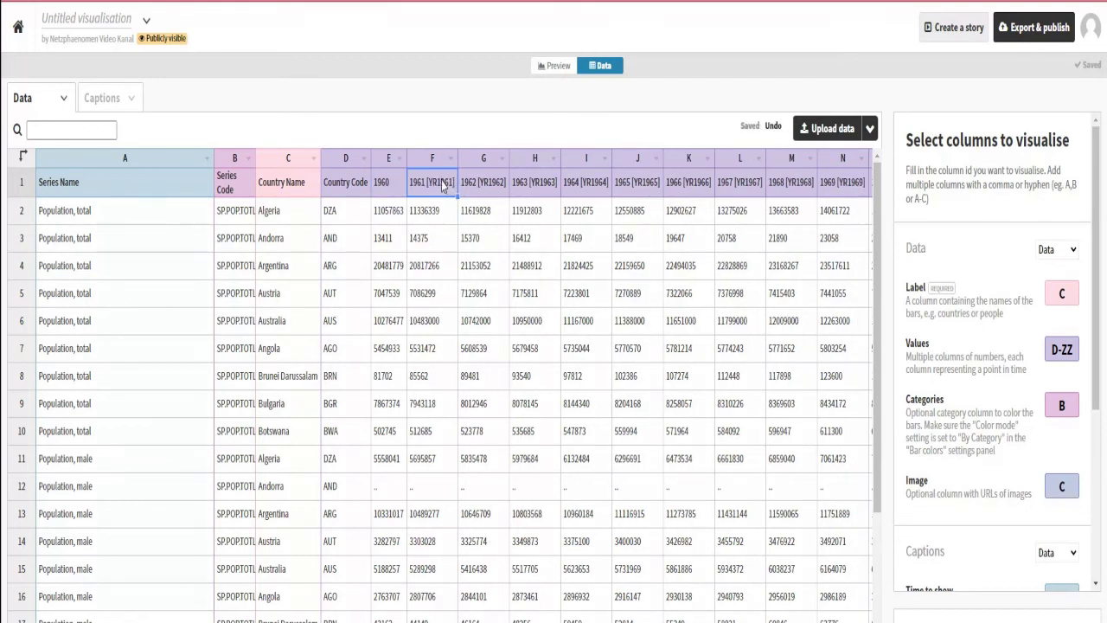
double_click(440, 182)
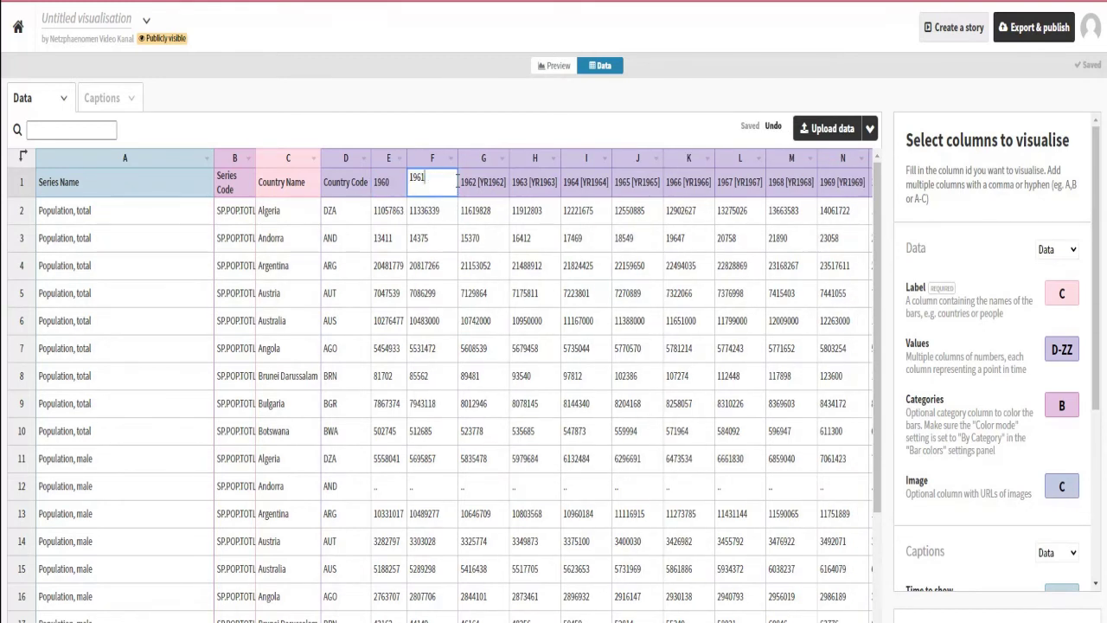
left_click(468, 192)
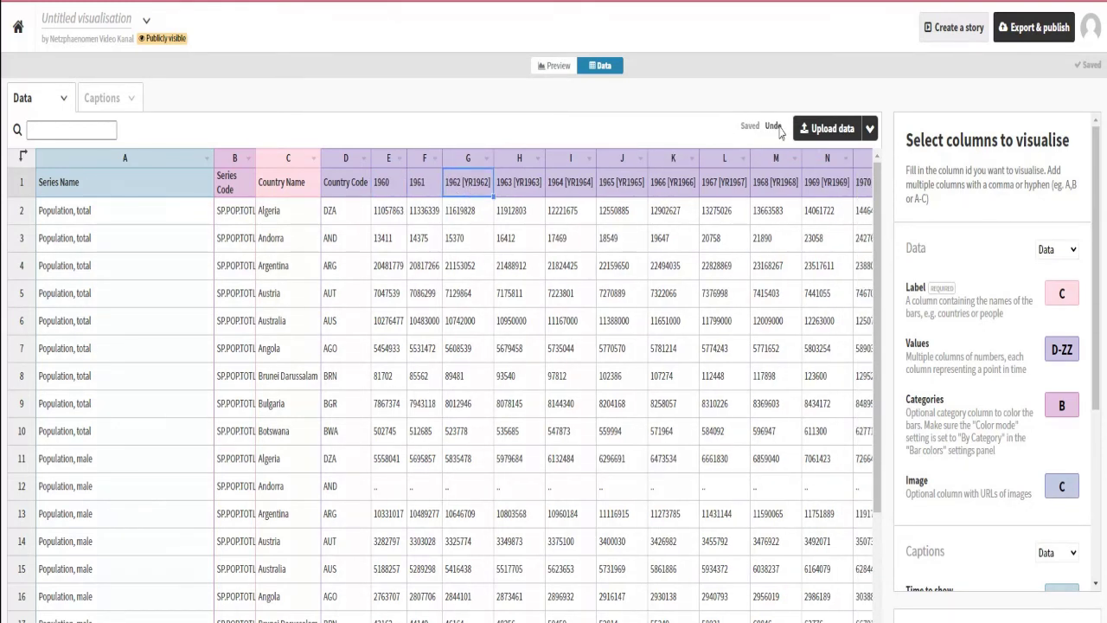
left_click(551, 71)
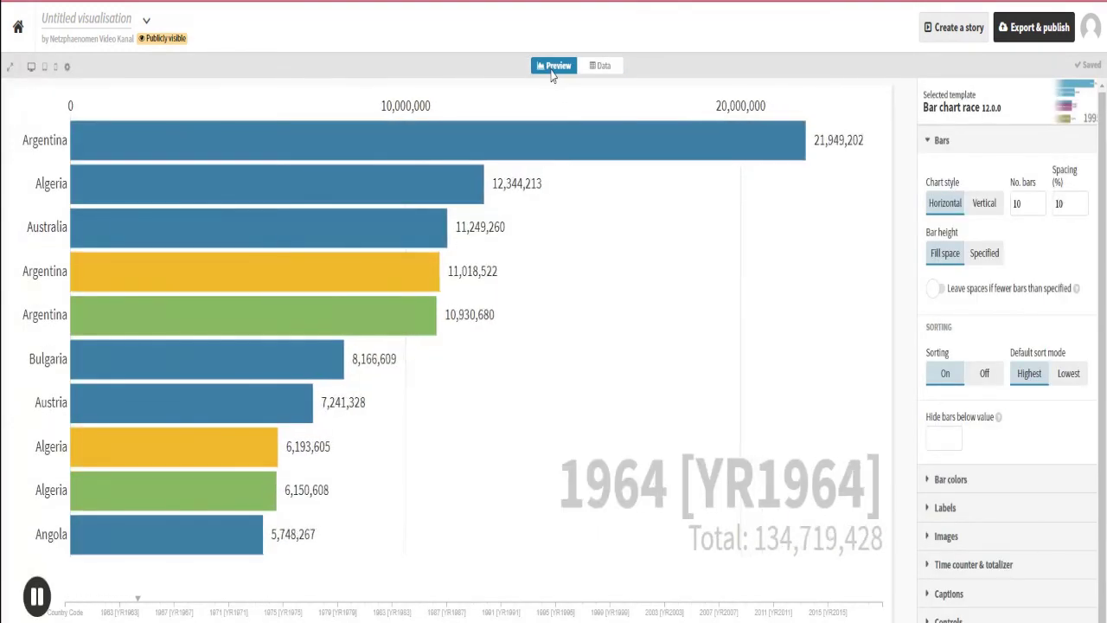
left_click(604, 66)
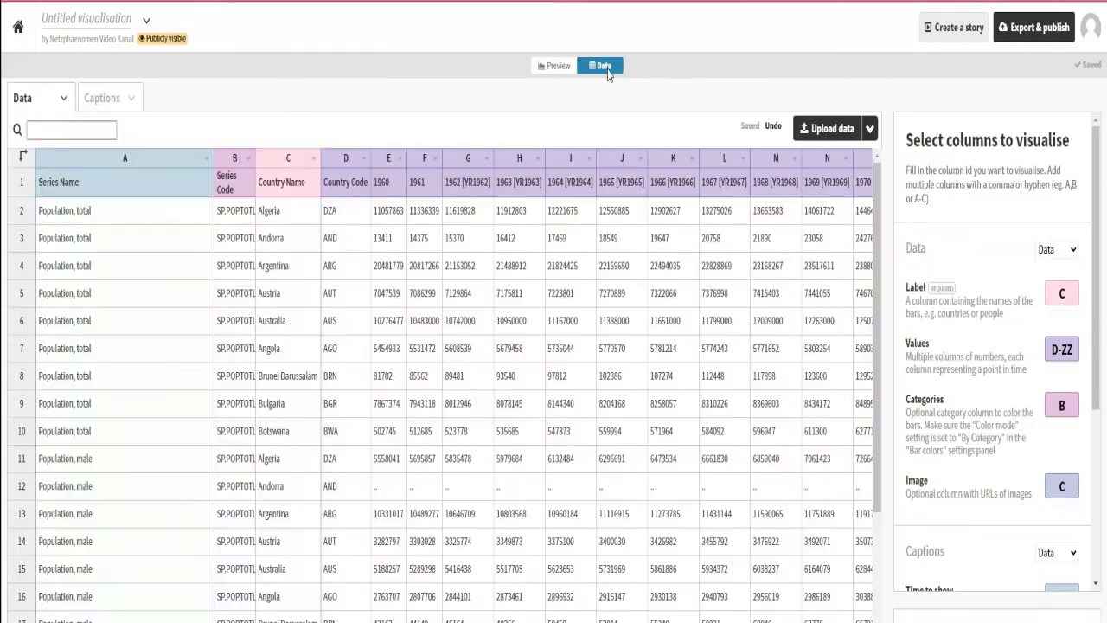
left_click(558, 66)
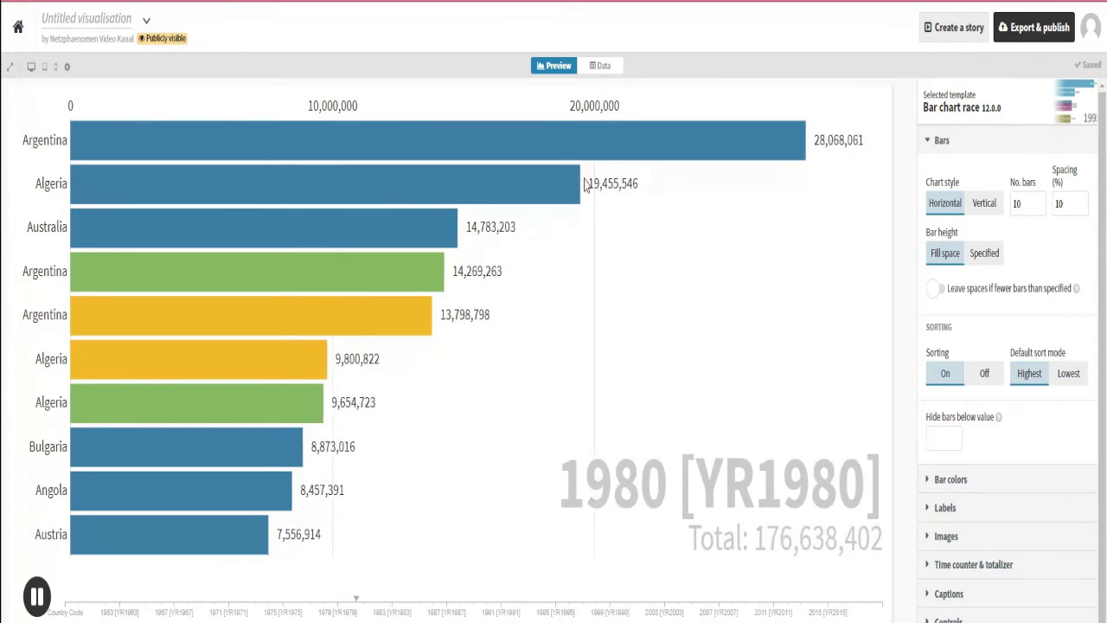
left_click_drag(388, 600, 52, 592)
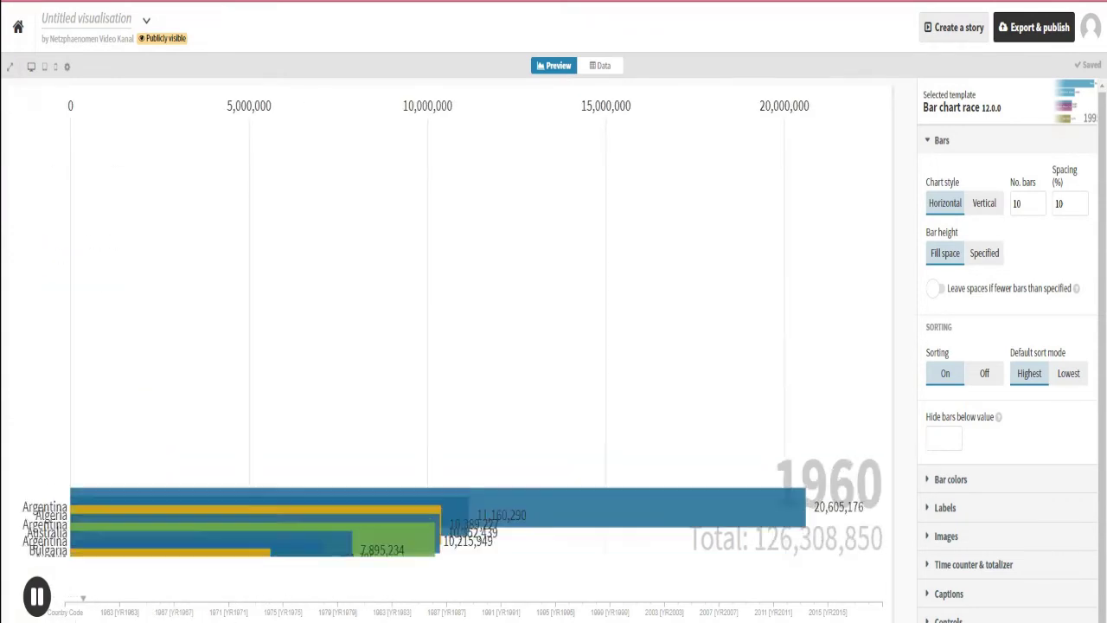